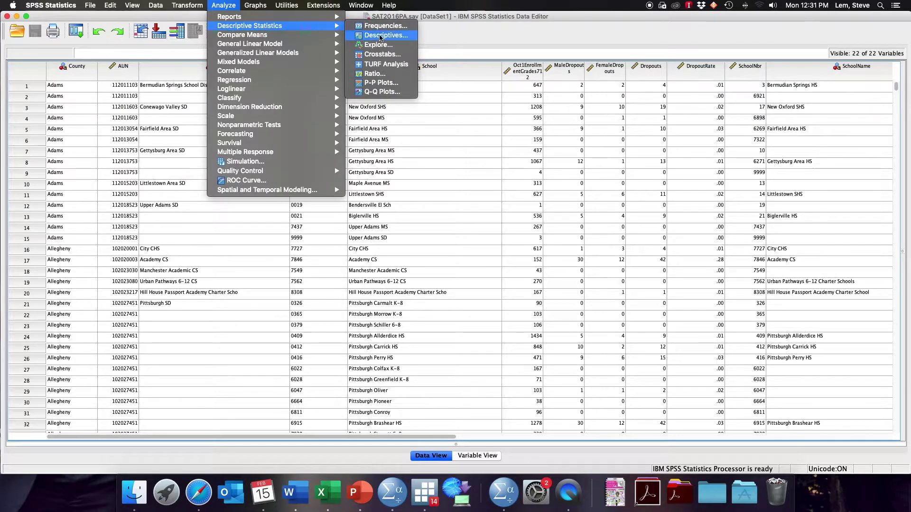
Step: Set up a crosstab with region as the column variable and CompositeAverage_3cat as the row variable
{"action": "left_click", "coordinate": [382, 54]}
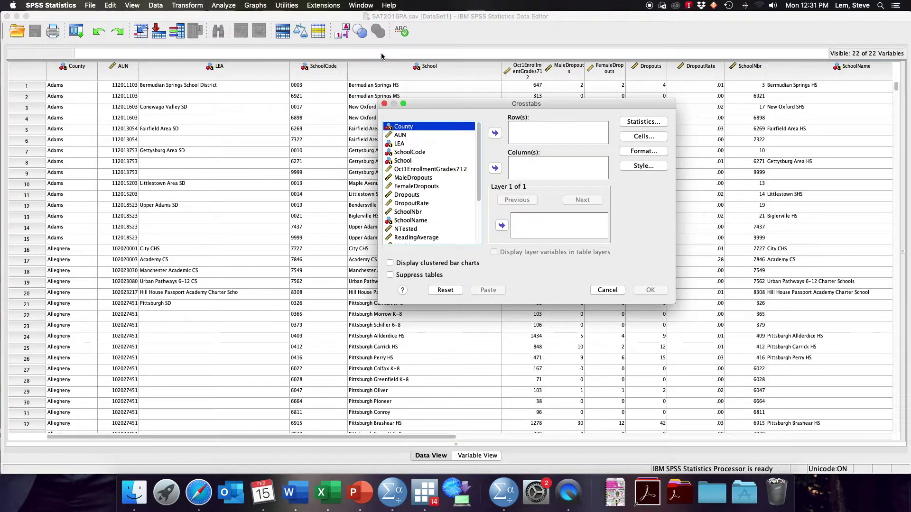
{"action": "left_click_drag", "start_coordinate": [439, 104], "coordinate": [345, 102]}
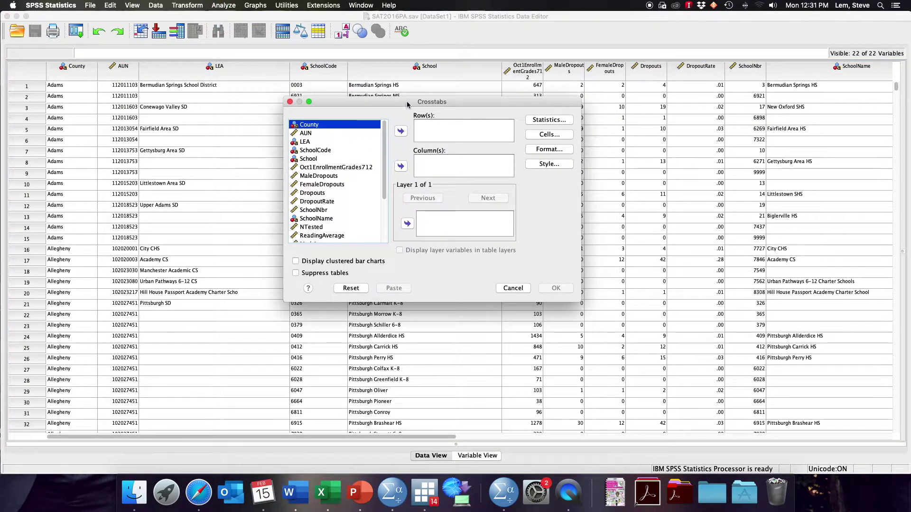
{"action": "left_click_drag", "start_coordinate": [407, 102], "coordinate": [395, 111]}
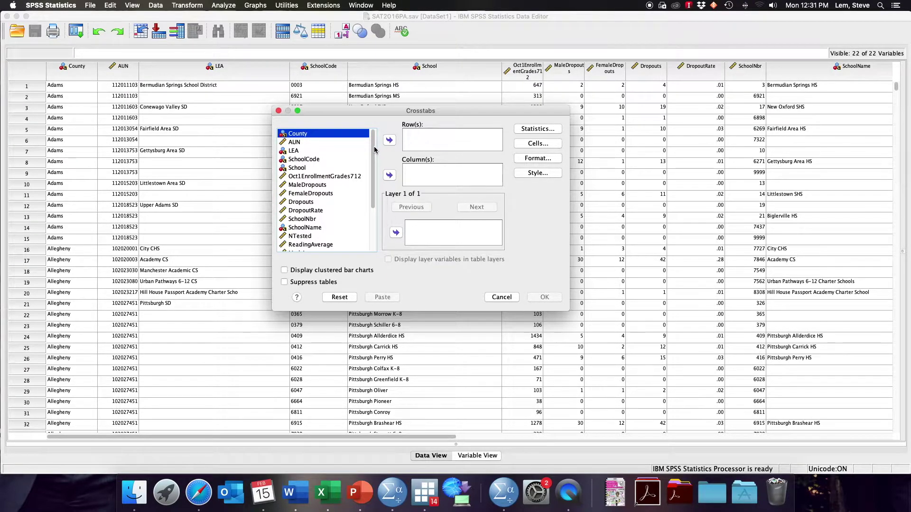
{"action": "scroll", "coordinate": [374, 150], "scroll_direction": "down", "scroll_amount": 5}
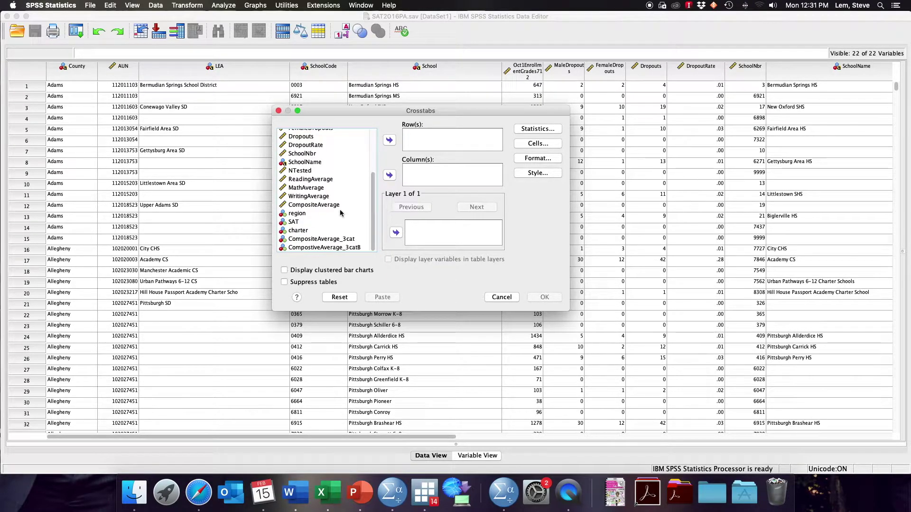
{"action": "left_click", "coordinate": [300, 213]}
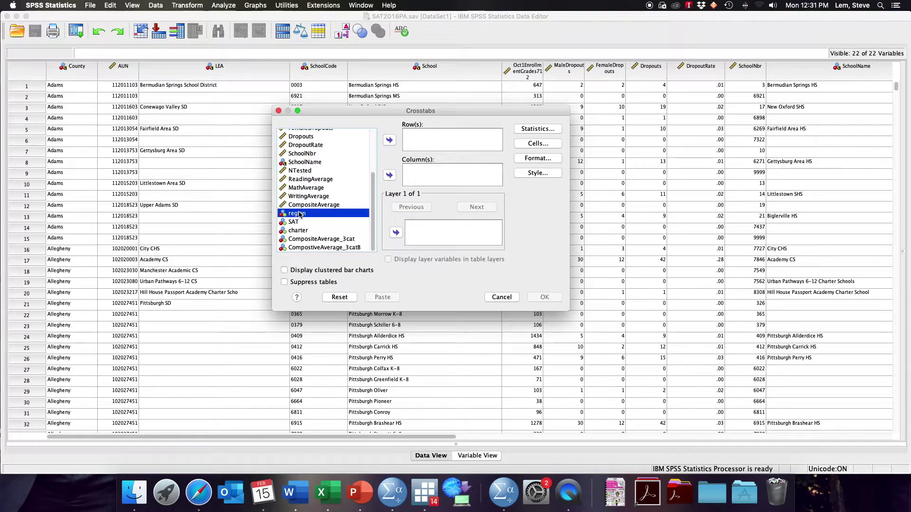
{"action": "left_click", "coordinate": [389, 176]}
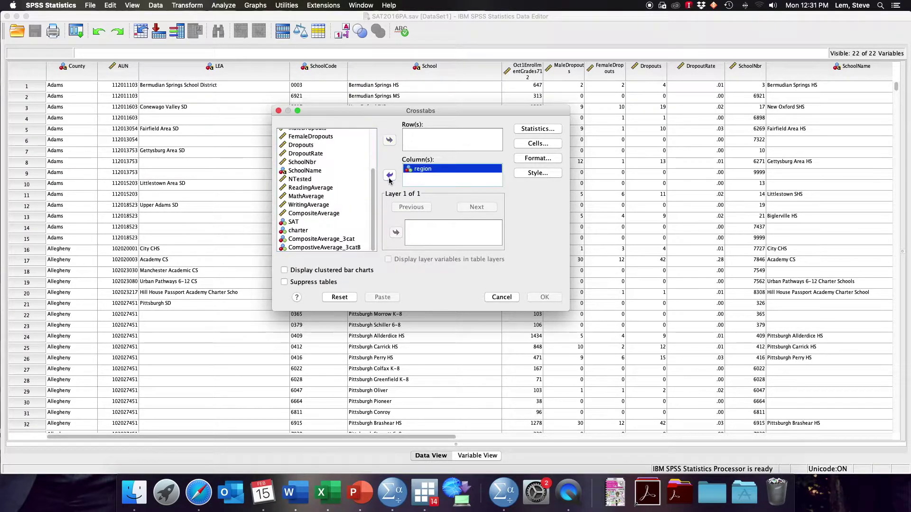
{"action": "left_click", "coordinate": [310, 239]}
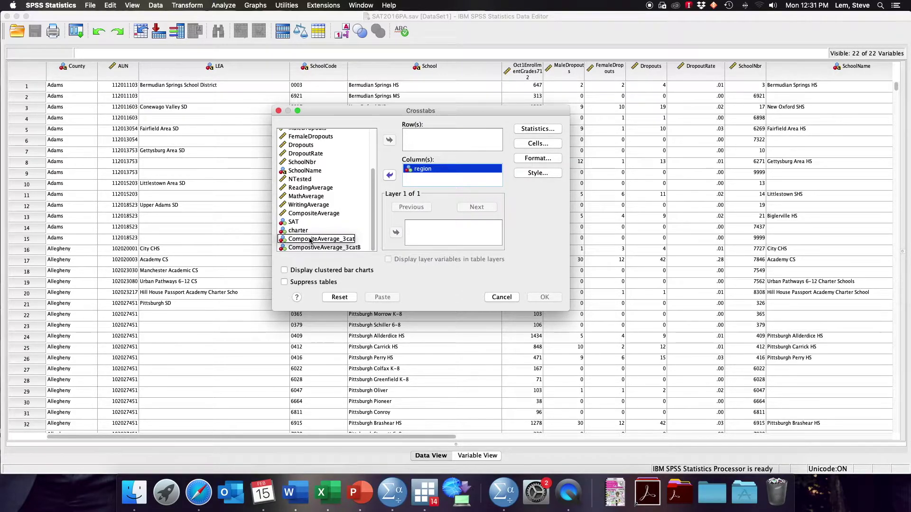
{"action": "left_click", "coordinate": [309, 240]}
{"action": "left_click", "coordinate": [390, 140]}
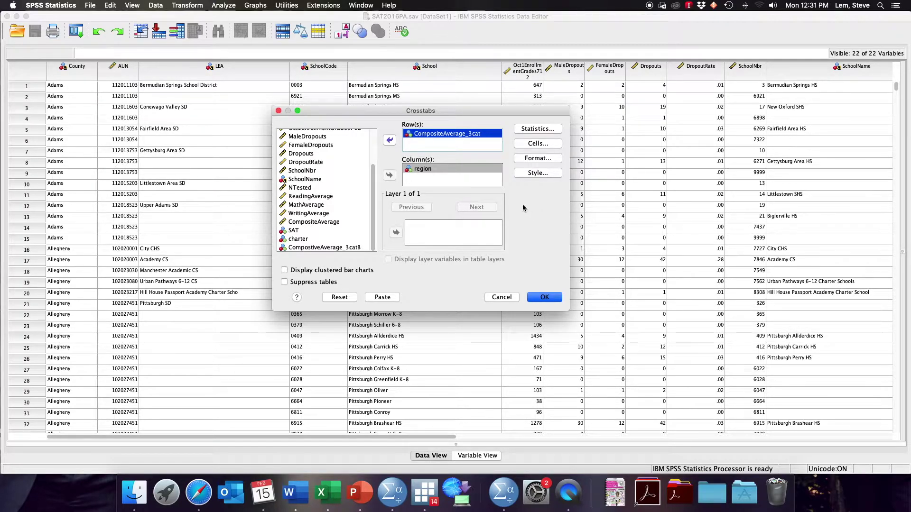
Step: Request the Lambda statistic for the crosstab and run the analysis
{"action": "left_click", "coordinate": [535, 131]}
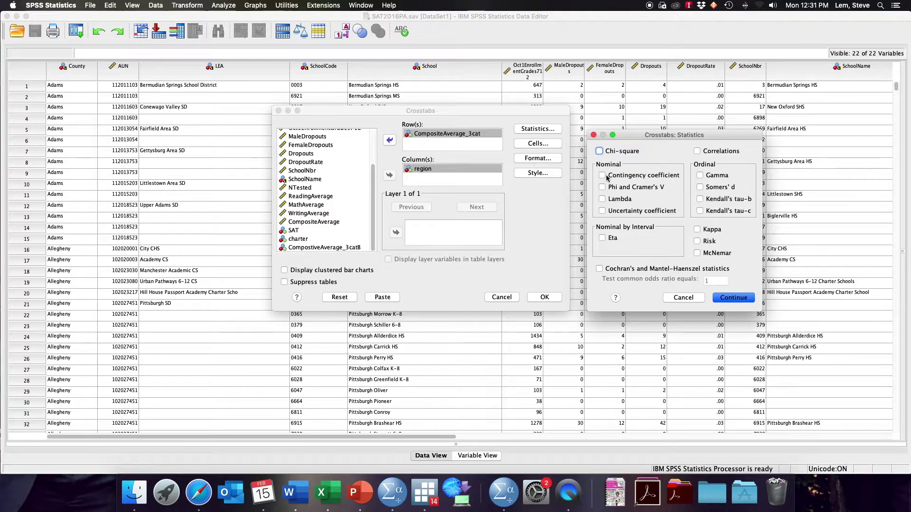
{"action": "left_click", "coordinate": [603, 200]}
{"action": "left_click", "coordinate": [734, 299]}
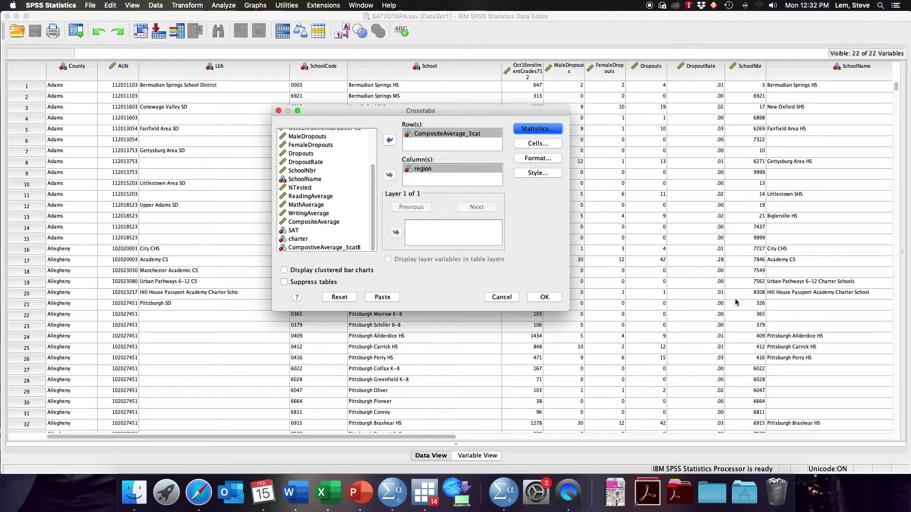
{"action": "left_click", "coordinate": [552, 297]}
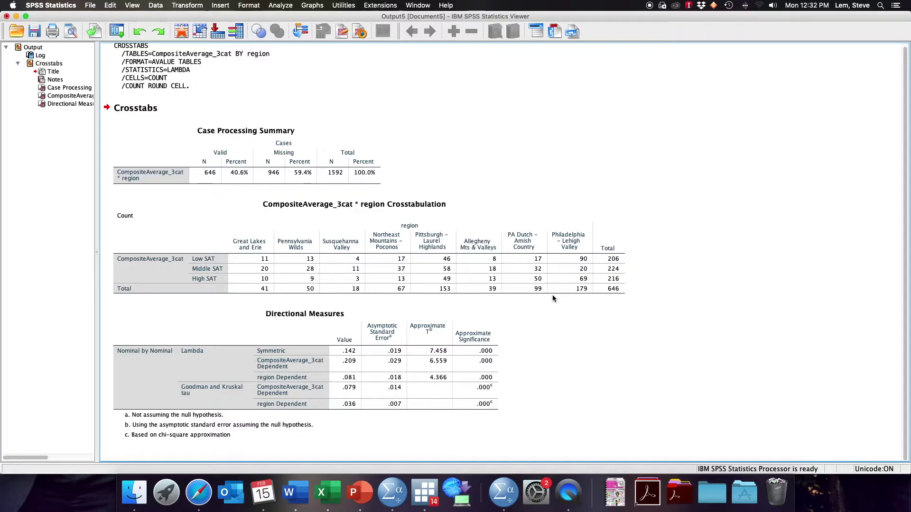
Step: Examine the CompositeAverage_3cat by region crosstabulation and the Lambda rows of the Directional Measures table
{"action": "left_click", "coordinate": [551, 294]}
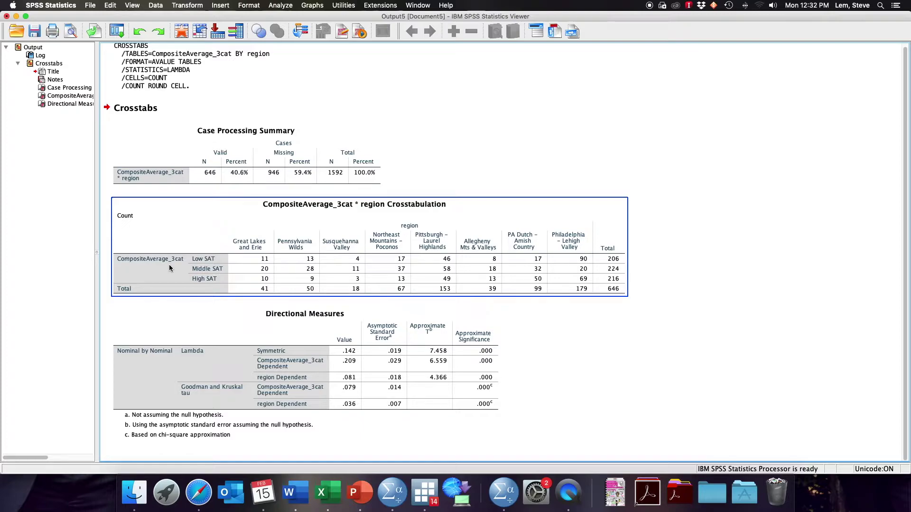
{"action": "left_click", "coordinate": [482, 311]}
{"action": "left_click", "coordinate": [474, 347]}
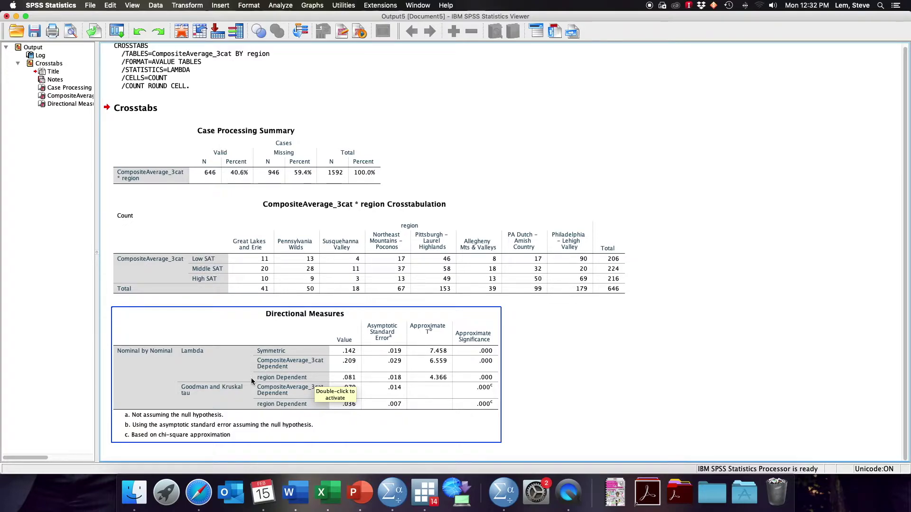
{"action": "left_click", "coordinate": [530, 380]}
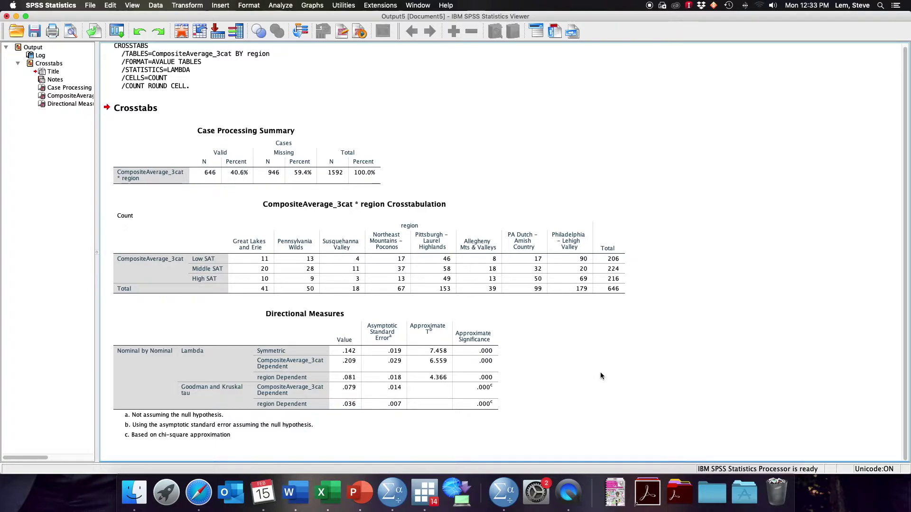
{"action": "left_click", "coordinate": [528, 269]}
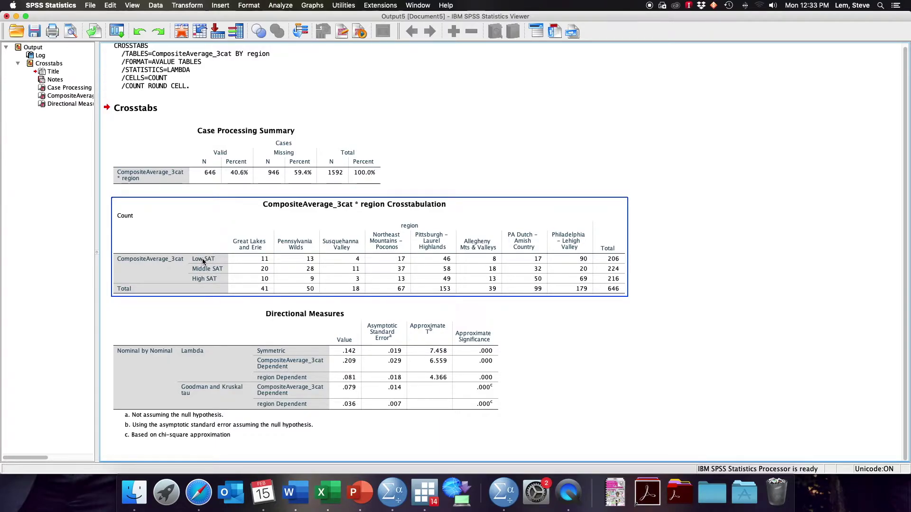
{"action": "left_click", "coordinate": [220, 298]}
{"action": "left_click", "coordinate": [230, 306]}
{"action": "left_click", "coordinate": [652, 373]}
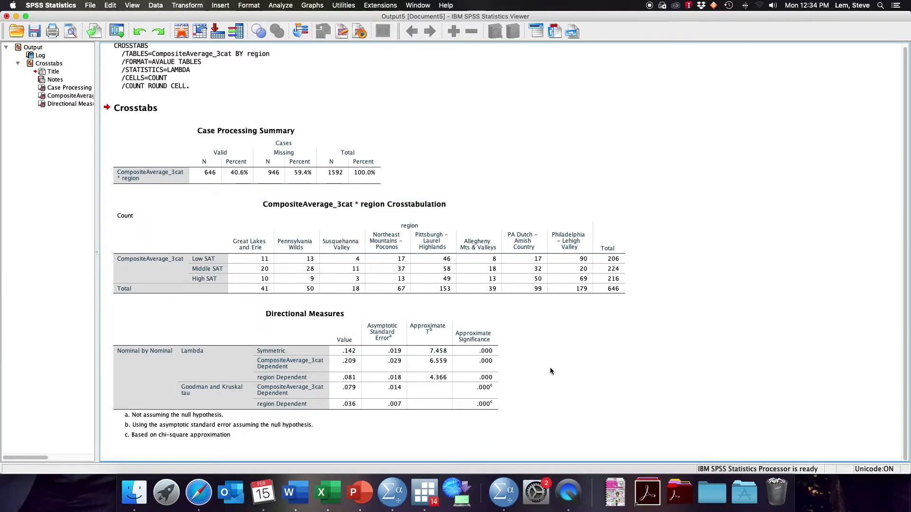
{"action": "left_click", "coordinate": [497, 365]}
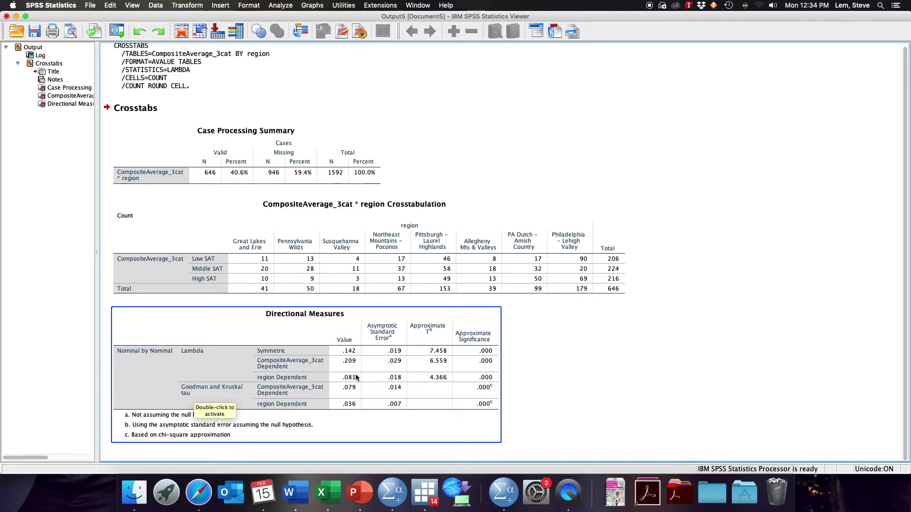
{"action": "left_click", "coordinate": [542, 342]}
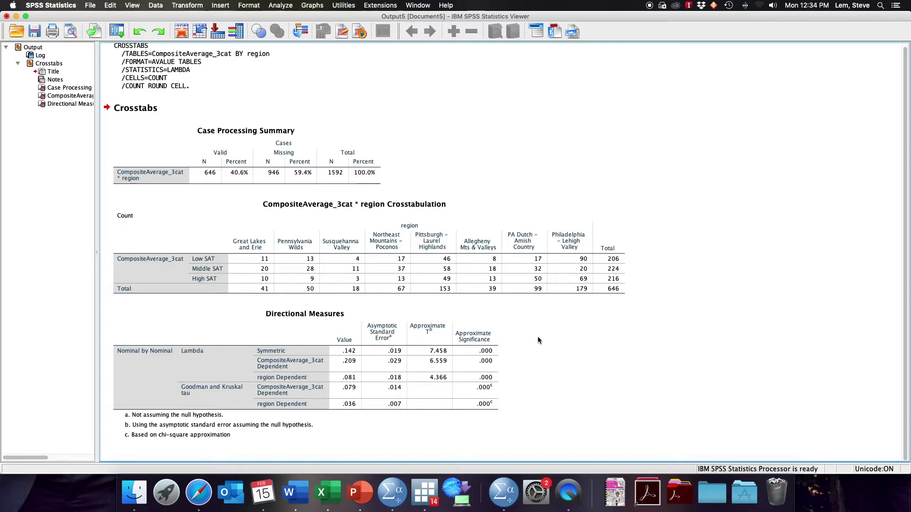
{"action": "left_click", "coordinate": [411, 291]}
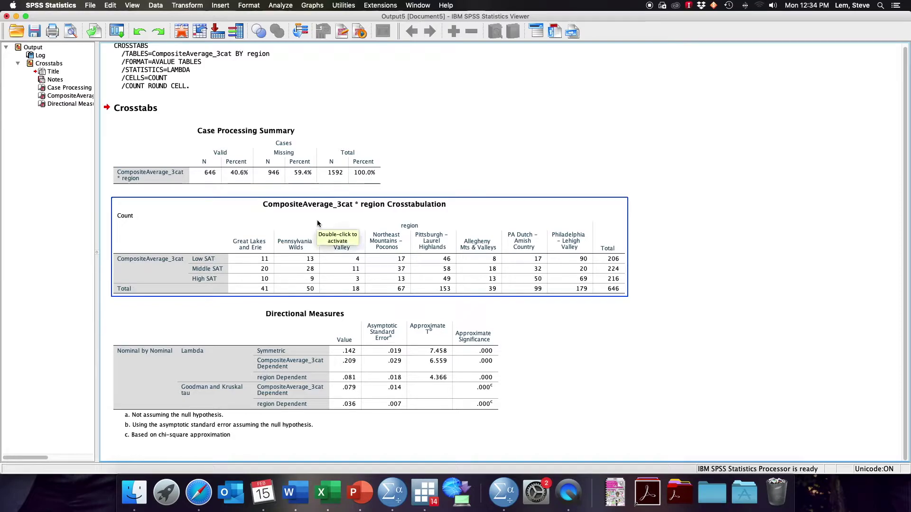
{"action": "left_click", "coordinate": [305, 331]}
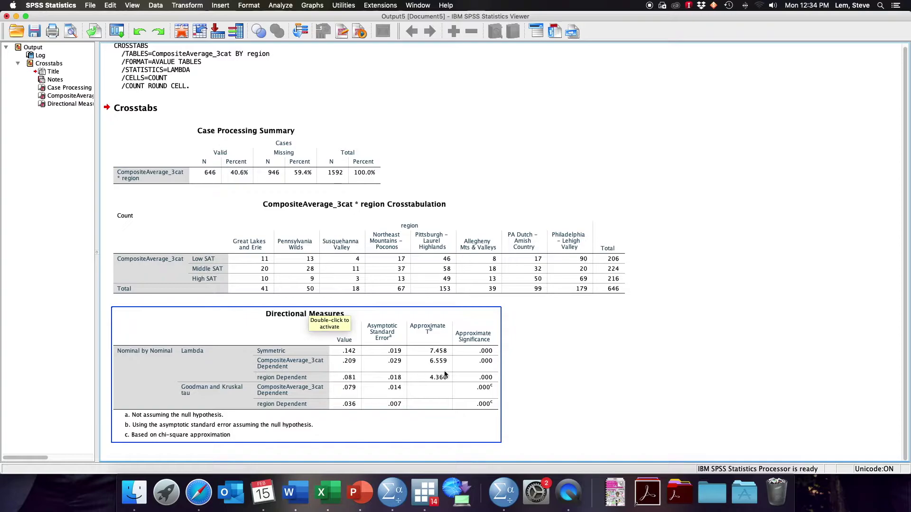
{"action": "left_click", "coordinate": [565, 370]}
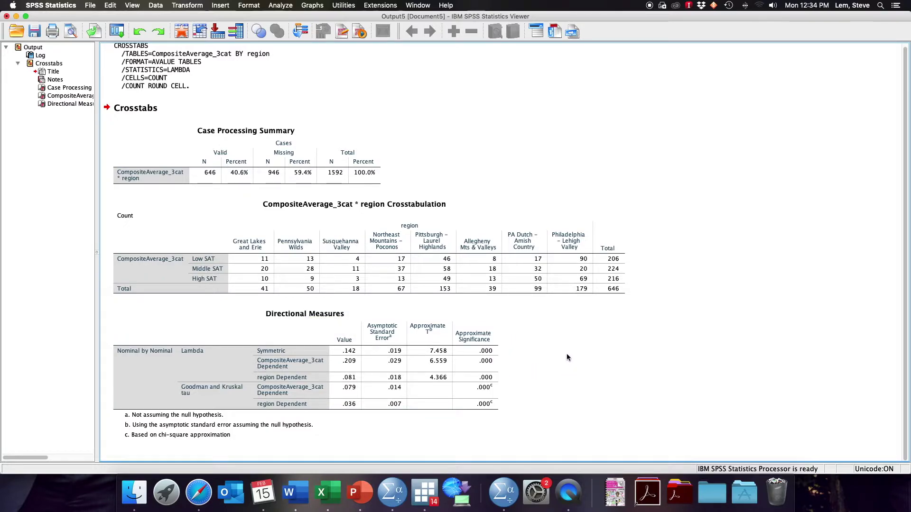
{"action": "left_click", "coordinate": [310, 351]}
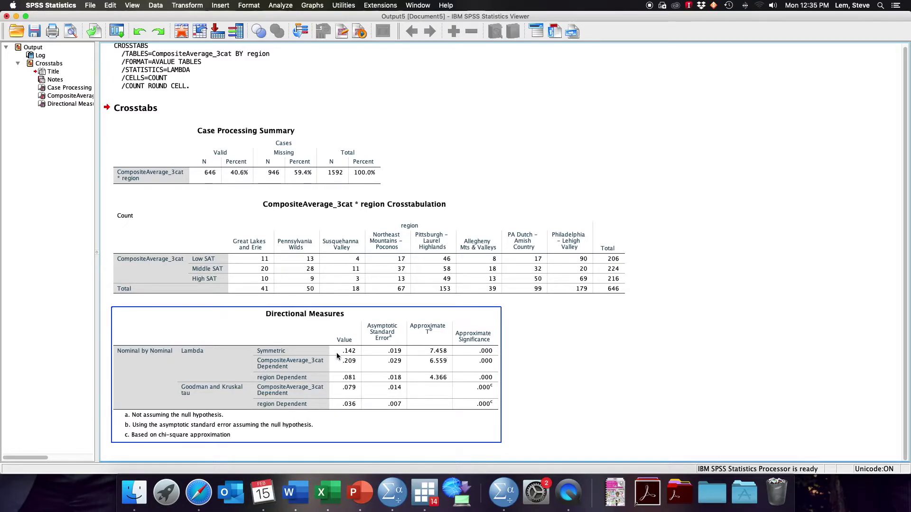
Step: Return to the SAT2016PA.sav data and examine the ReadingAverage and MathAverage columns
{"action": "left_click", "coordinate": [16, 16]}
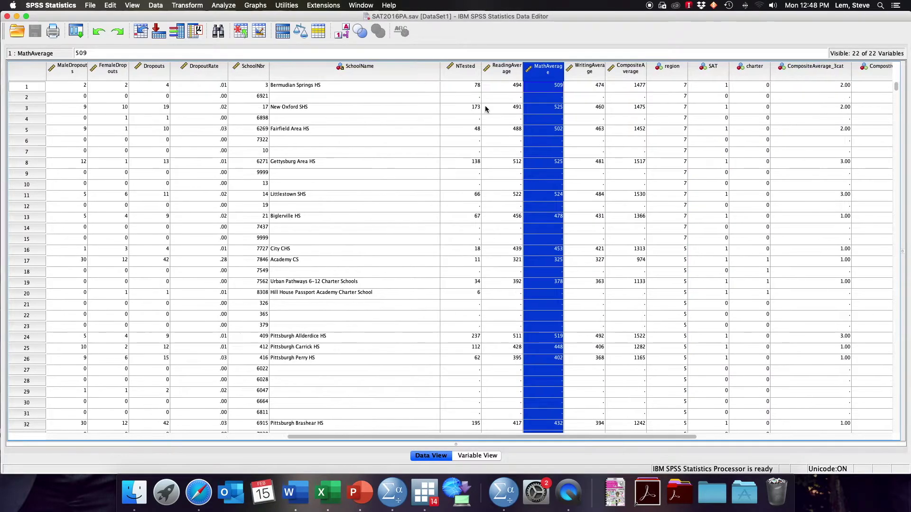
{"action": "left_click", "coordinate": [501, 76]}
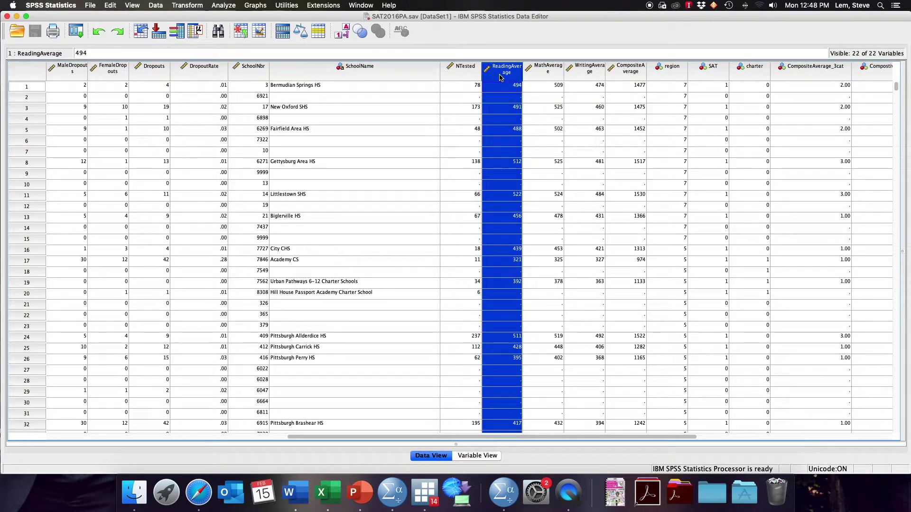
{"action": "left_click", "coordinate": [541, 74]}
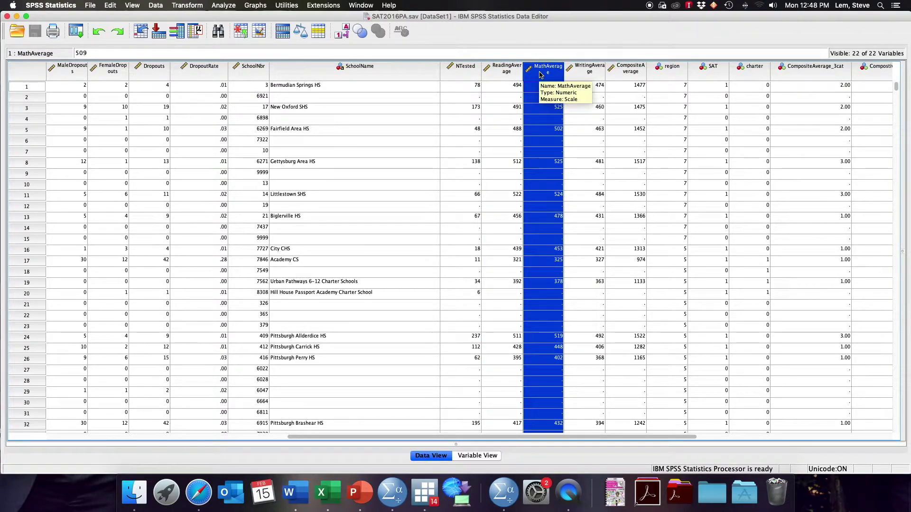
{"action": "left_click", "coordinate": [510, 72]}
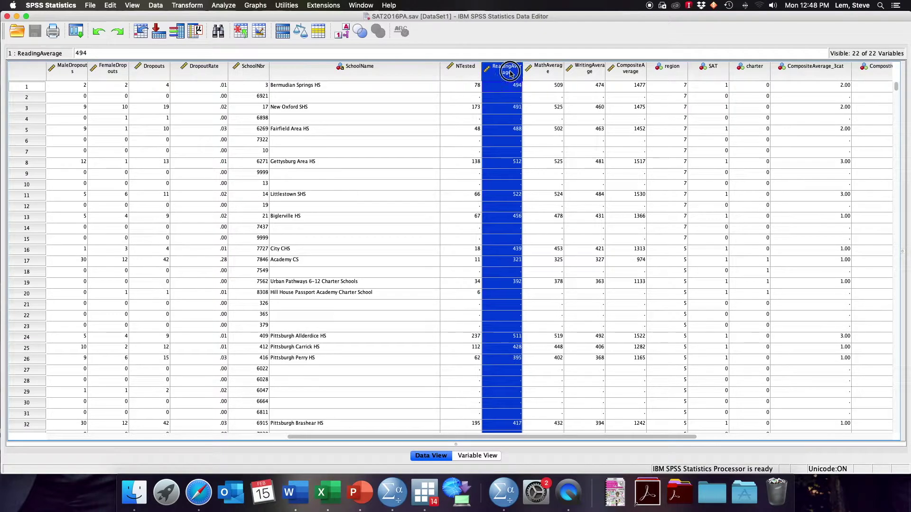
Step: Start recoding ReadingAverage into a different variable and name the output variable ReadingAverage6cat
{"action": "left_click", "coordinate": [187, 6]}
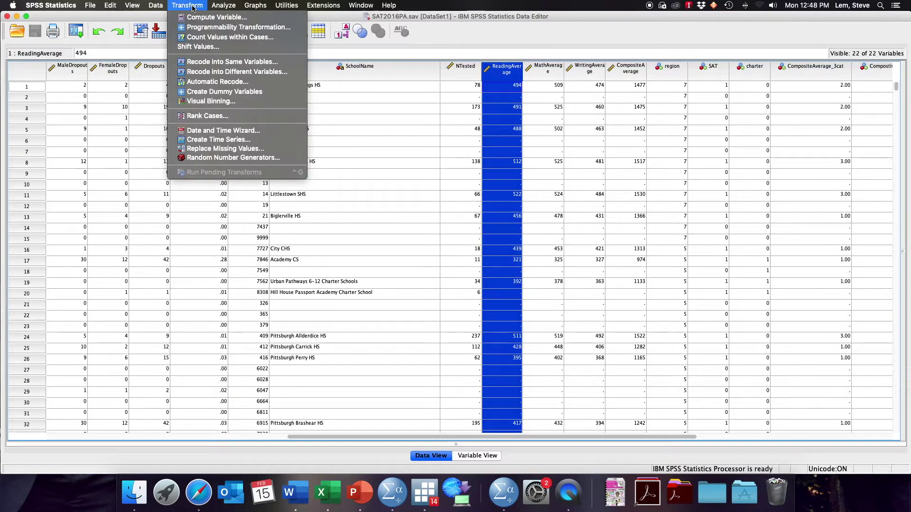
{"action": "left_click", "coordinate": [241, 72]}
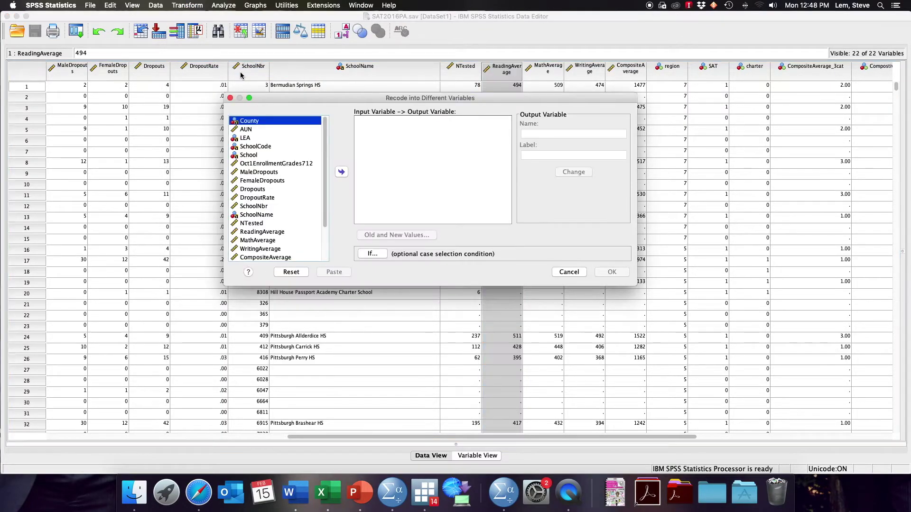
{"action": "left_click", "coordinate": [259, 231]}
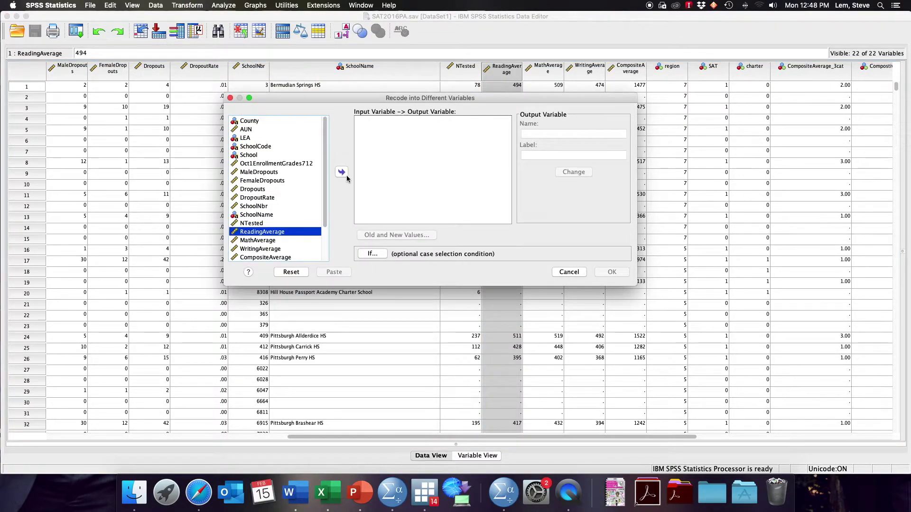
{"action": "left_click", "coordinate": [341, 171]}
{"action": "left_click", "coordinate": [594, 132]}
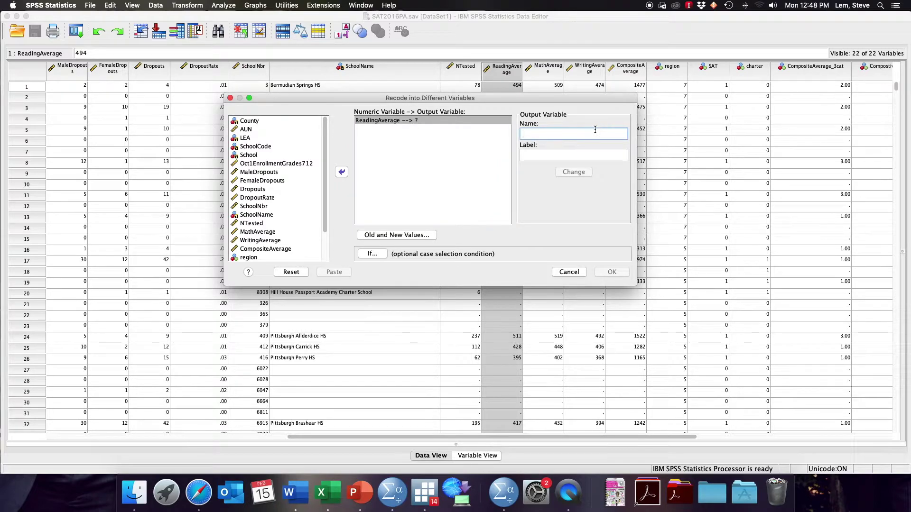
{"action": "type", "text": "ReadingAVerage6cat"}
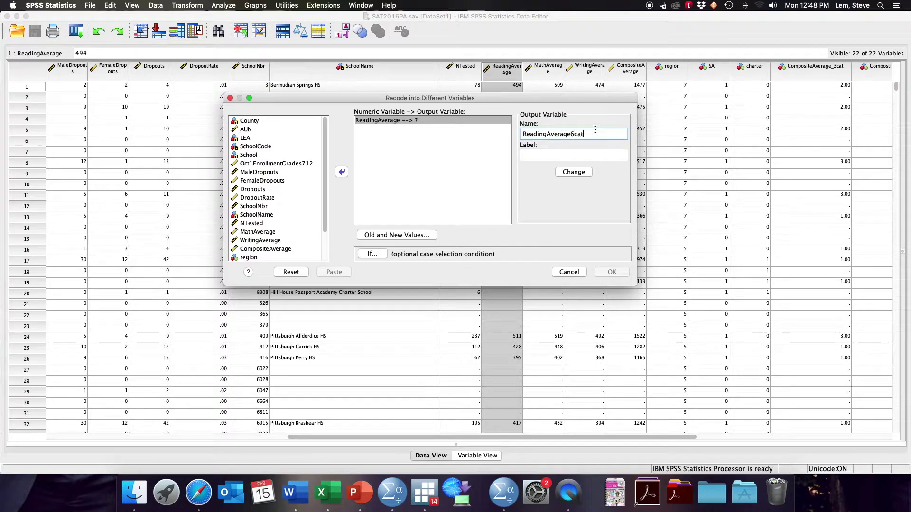
{"action": "left_click", "coordinate": [575, 172]}
Step: Add a recode rule for ReadingAverage6cat that maps the lowest value through 399 to 1
{"action": "left_click", "coordinate": [384, 234]}
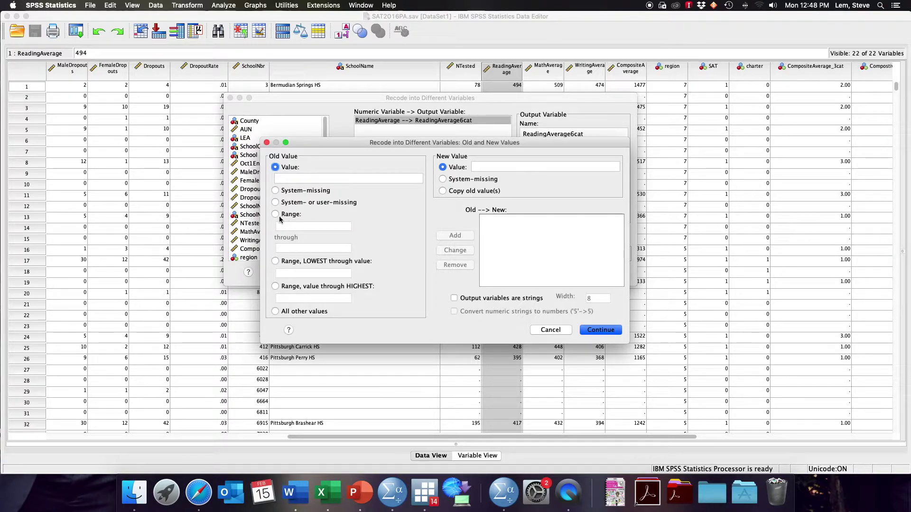
{"action": "left_click", "coordinate": [277, 262]}
{"action": "left_click", "coordinate": [294, 274]}
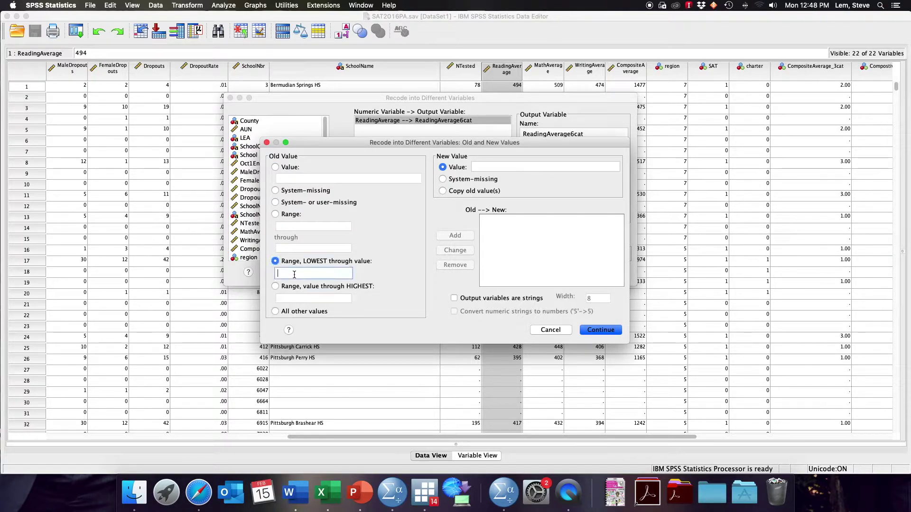
{"action": "type", "text": "399"}
{"action": "left_click", "coordinate": [525, 165]}
{"action": "type", "text": "1"}
{"action": "left_click", "coordinate": [455, 235]}
Step: Add a recode rule for ReadingAverage6cat that maps the range 400 through 449 to 2
{"action": "left_click", "coordinate": [276, 215]}
{"action": "left_click", "coordinate": [288, 227]}
{"action": "type", "text": "400"}
{"action": "key", "text": "Tab"}
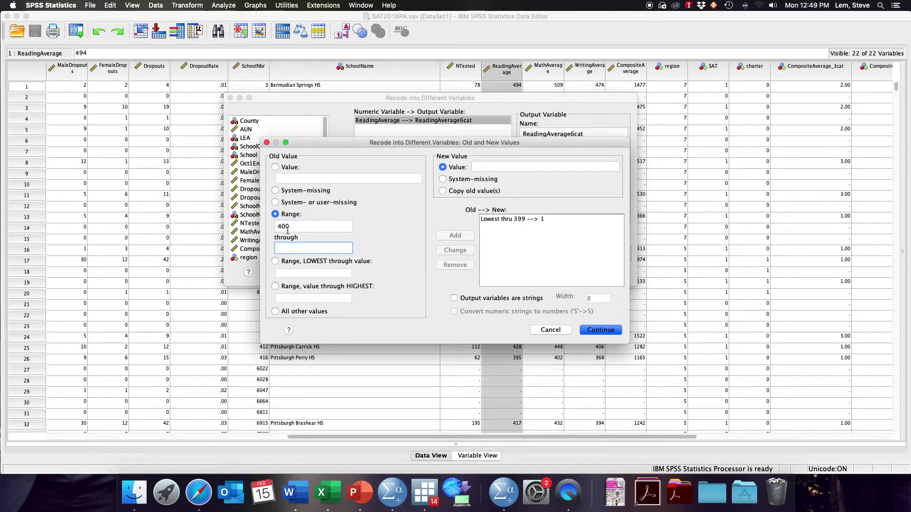
{"action": "type", "text": "449"}
{"action": "left_click", "coordinate": [565, 166]}
{"action": "type", "text": "2"}
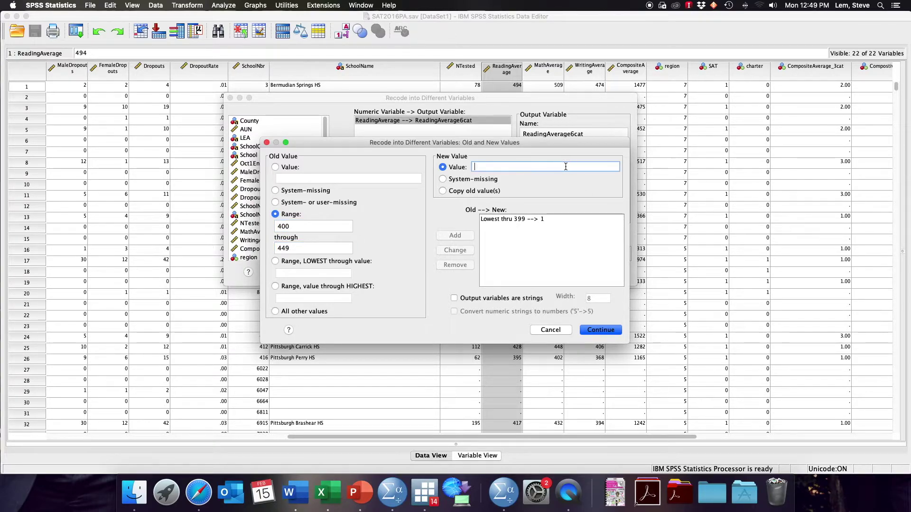
{"action": "left_click", "coordinate": [455, 236]}
Step: Add a recode rule for ReadingAverage6cat that maps the range 450 through 499 to 3
{"action": "left_click", "coordinate": [313, 228]}
{"action": "type", "text": "450"}
{"action": "key", "text": "Tab"}
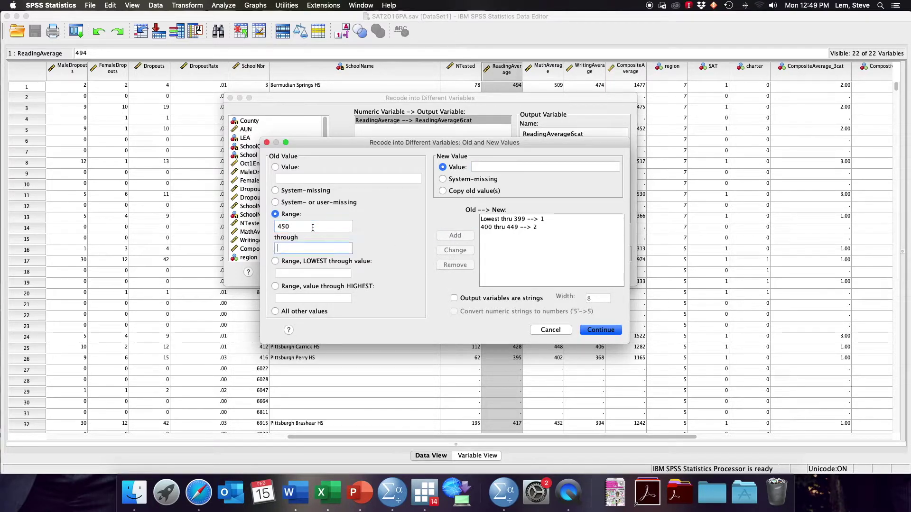
{"action": "type", "text": "499"}
{"action": "left_click", "coordinate": [580, 166]}
{"action": "type", "text": "3"}
{"action": "left_click", "coordinate": [454, 235]}
Step: Add a recode rule for ReadingAverage6cat that maps the range 500 through 549 to 4
{"action": "left_click", "coordinate": [304, 231]}
{"action": "type", "text": "5"}
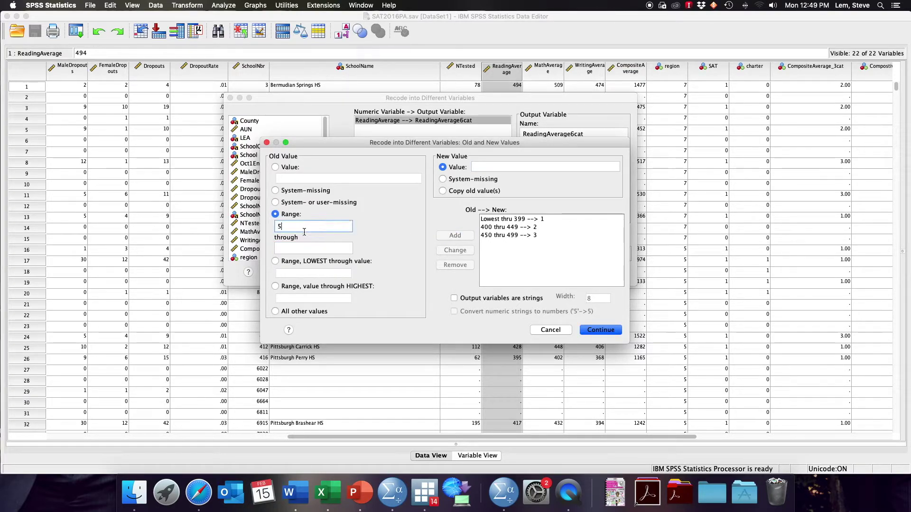
{"action": "key", "text": "Tab"}
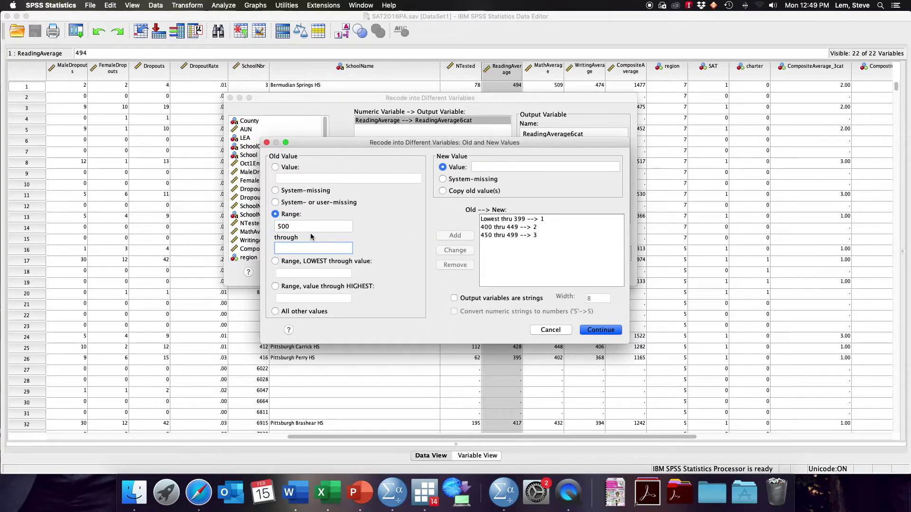
{"action": "type", "text": "549"}
{"action": "left_click", "coordinate": [493, 170]}
{"action": "type", "text": "4"}
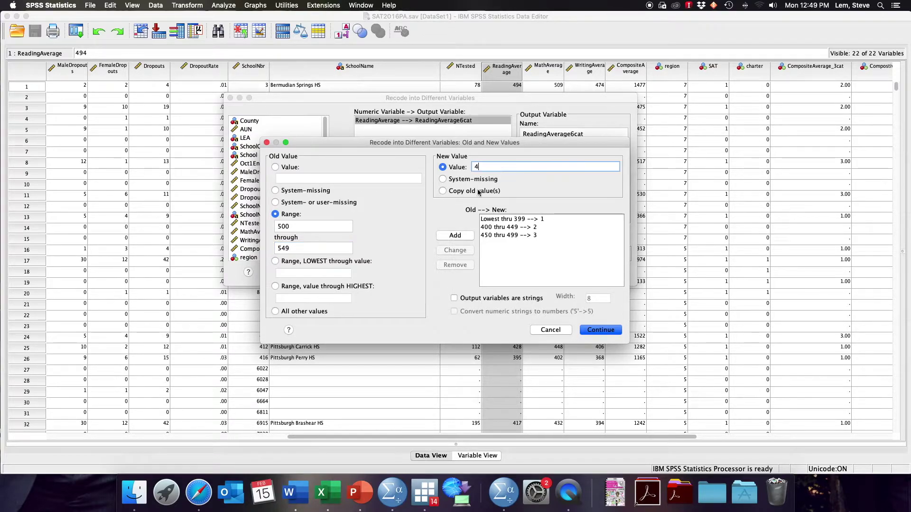
{"action": "left_click", "coordinate": [455, 235]}
Step: Add a recode rule for ReadingAverage6cat that maps the range 550 through 599 to 5
{"action": "left_click", "coordinate": [303, 227]}
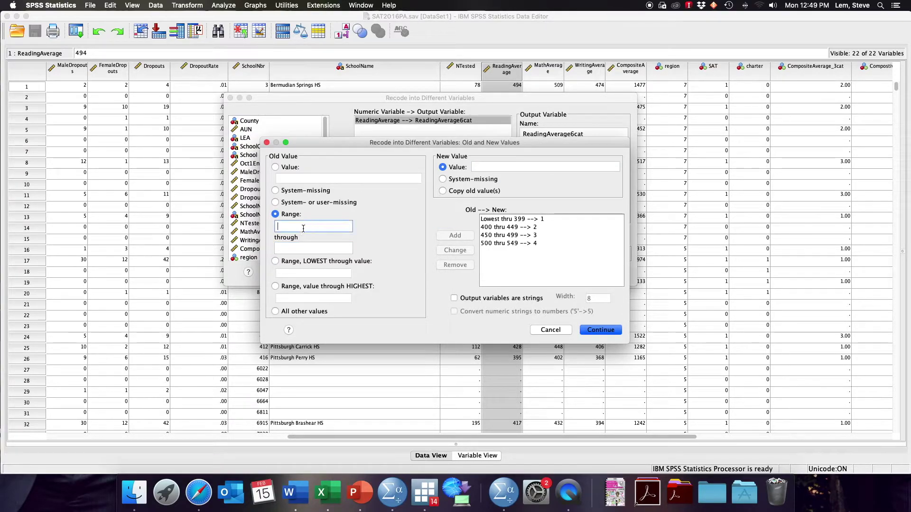
{"action": "type", "text": "550"}
{"action": "key", "text": "Tab"}
{"action": "type", "text": "599"}
{"action": "left_click", "coordinate": [510, 167]}
{"action": "type", "text": "5"}
{"action": "left_click", "coordinate": [455, 235]}
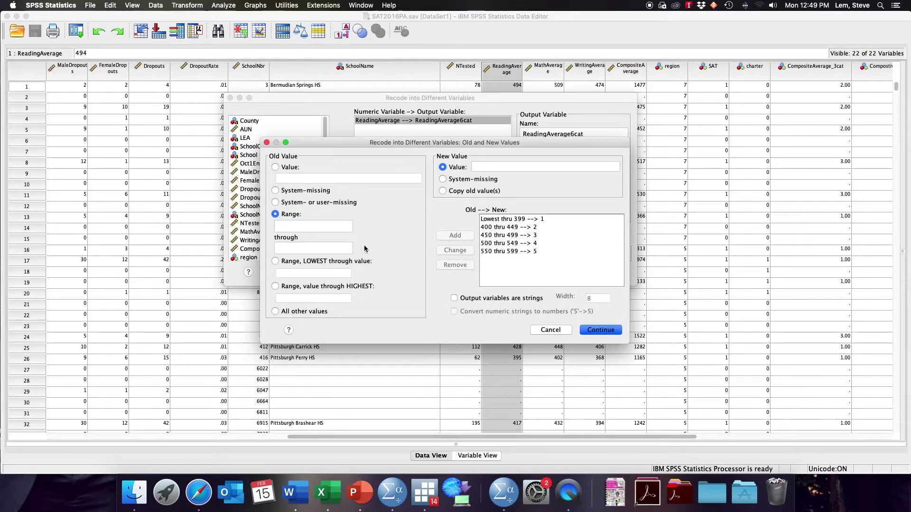
Step: Map 600 through the highest value to 6 for ReadingAverage6cat and run the recode
{"action": "left_click", "coordinate": [275, 286]}
{"action": "left_click", "coordinate": [291, 298]}
{"action": "type", "text": "600"}
{"action": "left_click", "coordinate": [505, 167]}
{"action": "type", "text": "6"}
{"action": "left_click", "coordinate": [447, 236]}
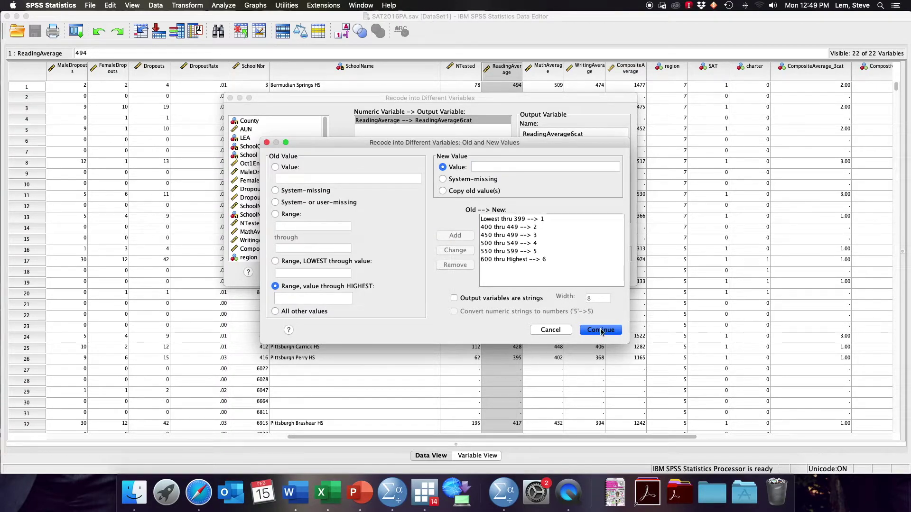
{"action": "left_click", "coordinate": [601, 330]}
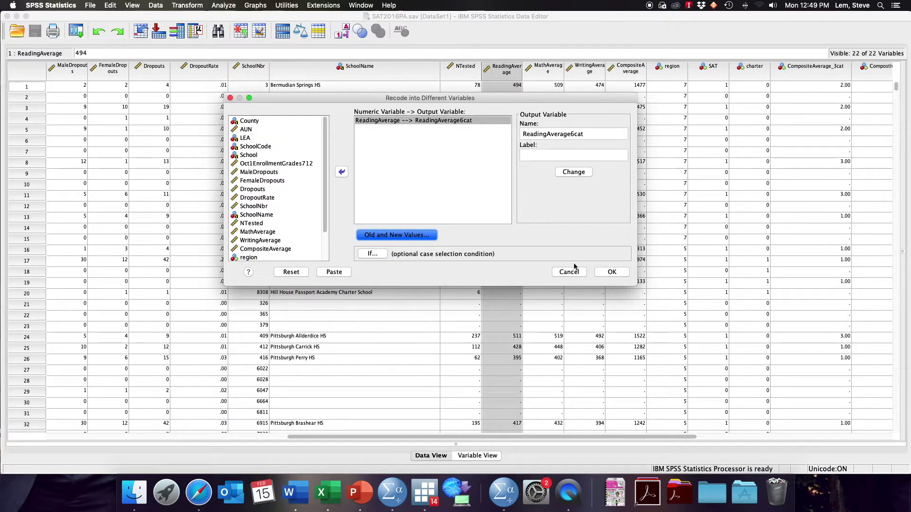
{"action": "left_click", "coordinate": [612, 273]}
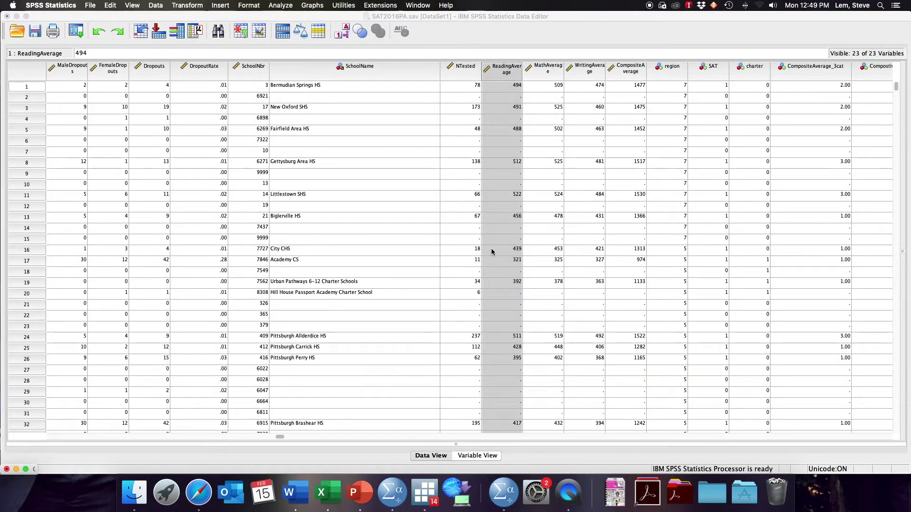
Step: Run a frequency table for ReadingAverage6cat and examine the frequencies of its categories
{"action": "left_click", "coordinate": [25, 469]}
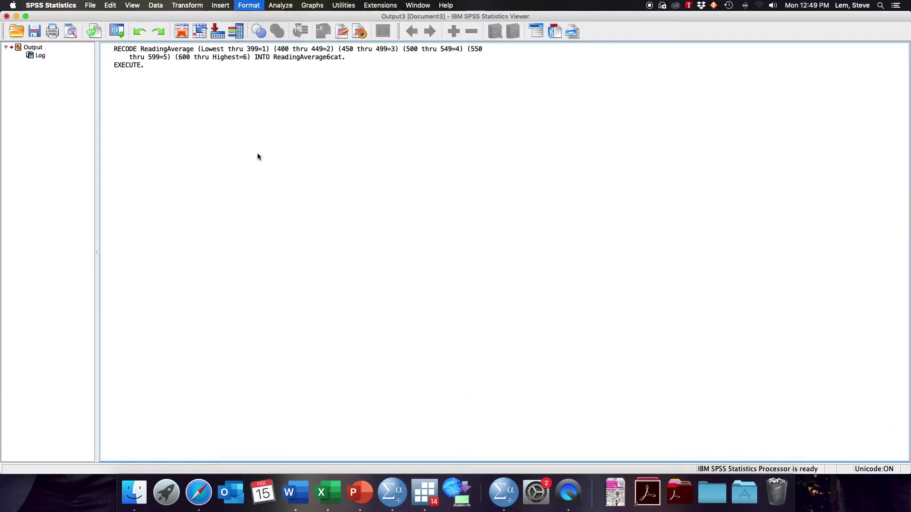
{"action": "left_click", "coordinate": [280, 5]}
{"action": "mouse_move", "coordinate": [313, 27]}
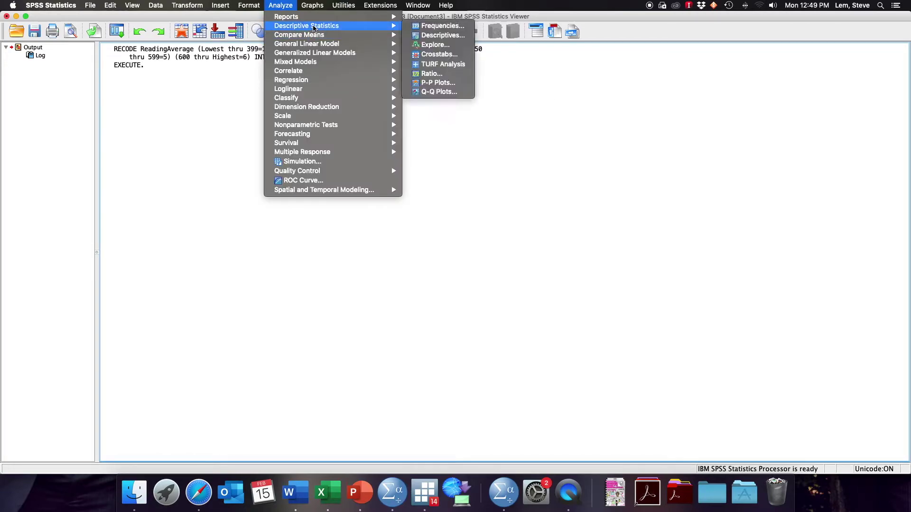
{"action": "left_click", "coordinate": [422, 28]}
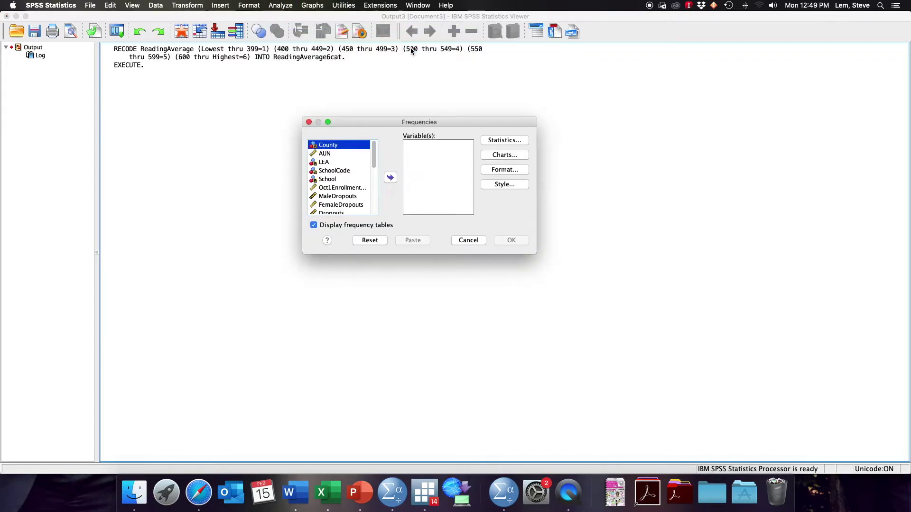
{"action": "left_click_drag", "start_coordinate": [375, 157], "coordinate": [375, 213]}
{"action": "left_click", "coordinate": [341, 210]}
{"action": "left_click", "coordinate": [390, 180]}
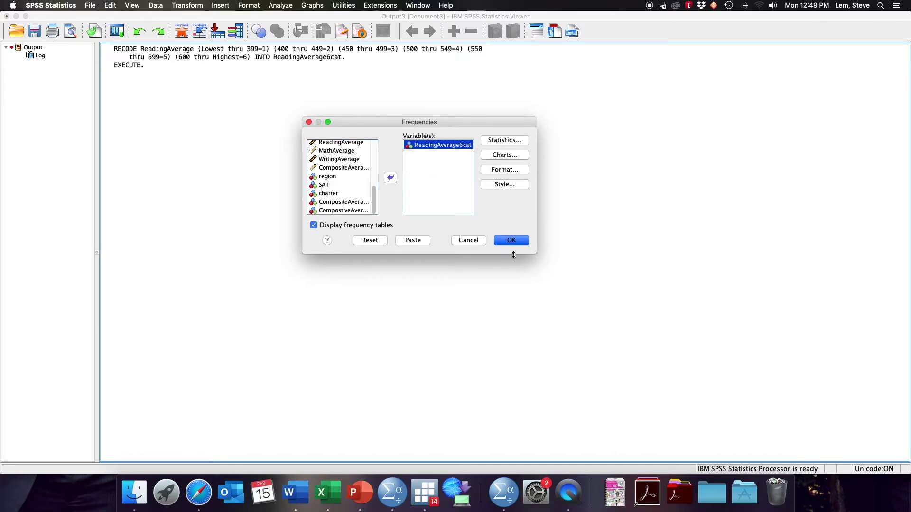
{"action": "left_click", "coordinate": [514, 241]}
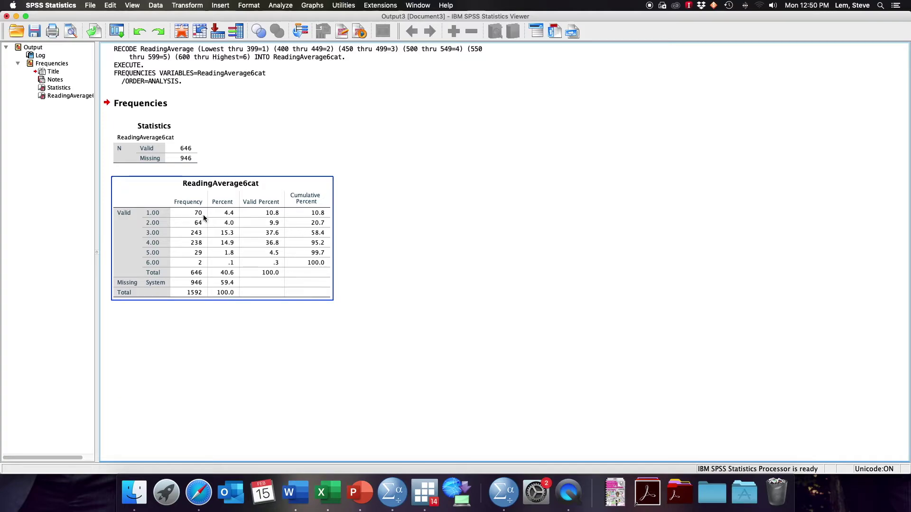
{"action": "double_click", "coordinate": [205, 228]}
{"action": "left_click", "coordinate": [205, 229]}
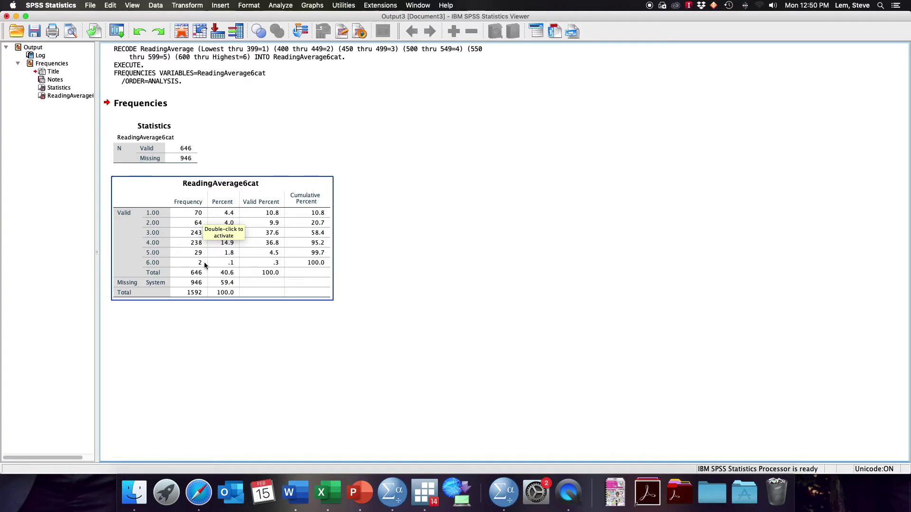
{"action": "left_click", "coordinate": [364, 268]}
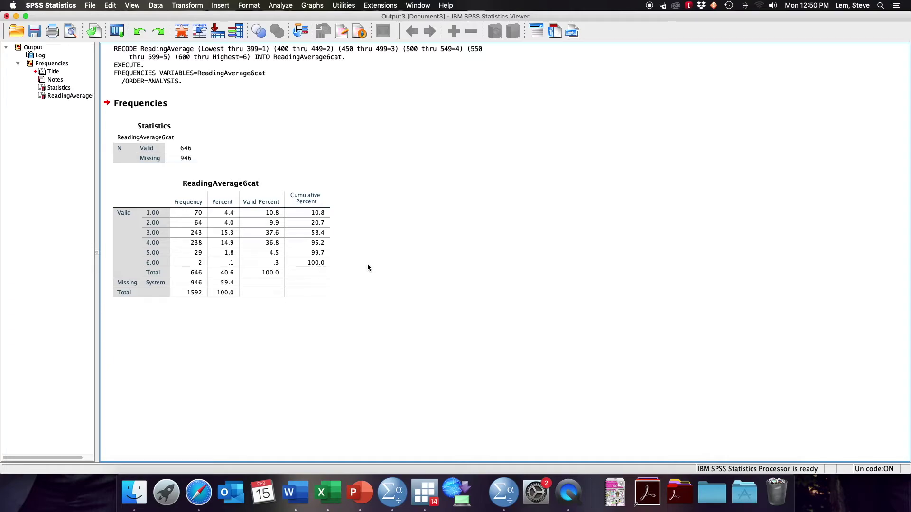
Step: Start recoding MathAverage into a different variable and name the output variable MathAverage6cat
{"action": "left_click", "coordinate": [15, 17]}
{"action": "left_click", "coordinate": [155, 6]}
{"action": "mouse_move", "coordinate": [187, 5]}
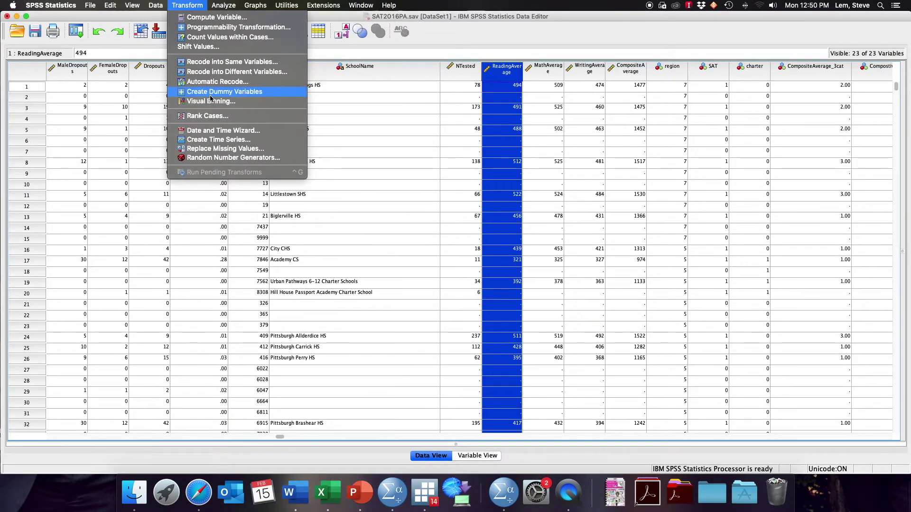
{"action": "left_click", "coordinate": [237, 71]}
{"action": "double_click", "coordinate": [262, 193]}
{"action": "left_click", "coordinate": [535, 134]}
{"action": "type", "text": "MathAverage6cat"}
{"action": "left_click", "coordinate": [574, 172]}
Step: Add a recode rule for MathAverage6cat that maps the lowest value through 399 to 1
{"action": "left_click", "coordinate": [396, 234]}
{"action": "left_click", "coordinate": [275, 261]}
{"action": "type", "text": "399"}
{"action": "key", "text": "Tab"}
{"action": "type", "text": "1"}
{"action": "key", "text": "Return"}
Step: Add a recode rule for MathAverage6cat that maps the range 400 through 449 to 2
{"action": "left_click", "coordinate": [281, 224]}
{"action": "type", "text": "400"}
{"action": "key", "text": "Tab"}
{"action": "type", "text": "449"}
{"action": "left_click", "coordinate": [568, 162]}
{"action": "key", "text": "2"}
{"action": "key", "text": "Return"}
Step: Add a recode rule for MathAverage6cat that maps the range 450 through 499 to 3
{"action": "key", "text": "4"}
{"action": "key", "text": "5"}
{"action": "key", "text": "0"}
{"action": "key", "text": "Tab"}
{"action": "key", "text": "4"}
{"action": "key", "text": "9"}
{"action": "key", "text": "9"}
{"action": "left_click", "coordinate": [491, 167]}
{"action": "key", "text": "3"}
{"action": "key", "text": "Return"}
Step: Add a recode rule for MathAverage6cat that maps the range 500 through 549 to 4
{"action": "type", "text": "500"}
{"action": "key", "text": "Tab"}
{"action": "type", "text": "449"}
{"action": "left_click", "coordinate": [546, 167]}
{"action": "type", "text": "4"}
{"action": "key", "text": "Return"}
Step: Add a recode rule for MathAverage6cat that maps the range 550 through 599 to 5
{"action": "type", "text": "550"}
{"action": "key", "text": "Tab"}
{"action": "type", "text": "599"}
{"action": "left_click", "coordinate": [612, 167]}
{"action": "type", "text": "5"}
{"action": "key", "text": "Return"}
Step: Map 600 through the highest value to 6 for MathAverage6cat and run the recode
{"action": "left_click", "coordinate": [276, 286]}
{"action": "type", "text": "600"}
{"action": "left_click", "coordinate": [546, 167]}
{"action": "type", "text": "6"}
{"action": "key", "text": "Return"}
{"action": "key", "text": "Return"}
{"action": "key", "text": "Return"}
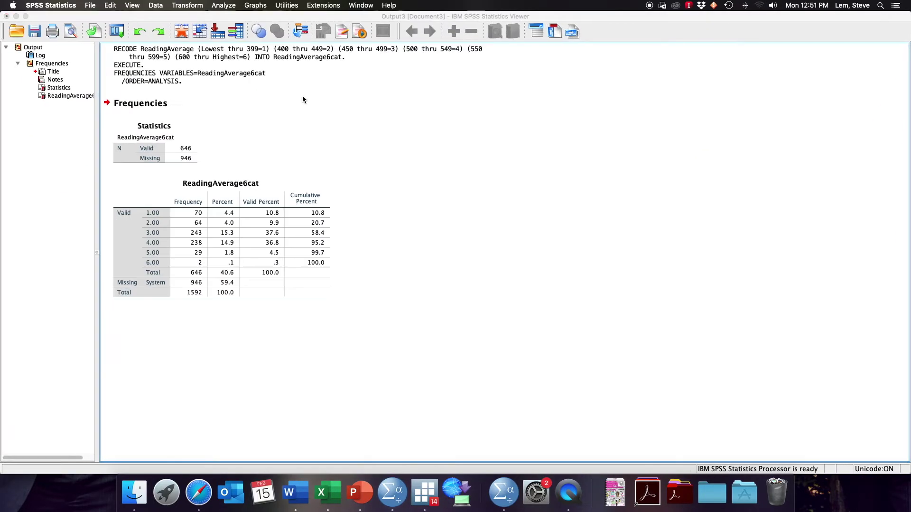
Step: Run a frequency table for MathAverage6cat in place of ReadingAverage6cat
{"action": "left_click", "coordinate": [280, 5]}
{"action": "mouse_move", "coordinate": [309, 29]}
{"action": "left_click", "coordinate": [429, 28]}
{"action": "left_click", "coordinate": [390, 178]}
{"action": "left_click", "coordinate": [391, 178]}
{"action": "key", "text": "Return"}
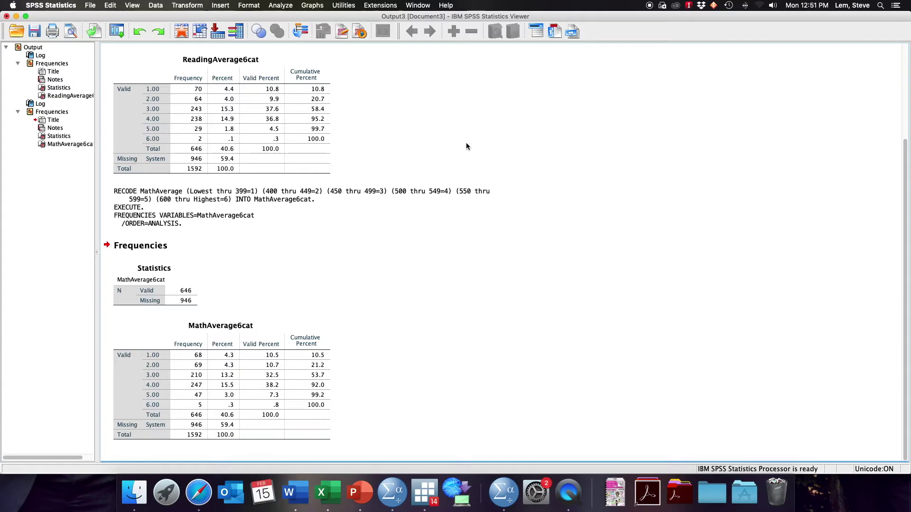
Step: Set up a crosstab with ReadingAverage6cat as the row variable and MathAverage6cat as the column variable
{"action": "left_click", "coordinate": [281, 5]}
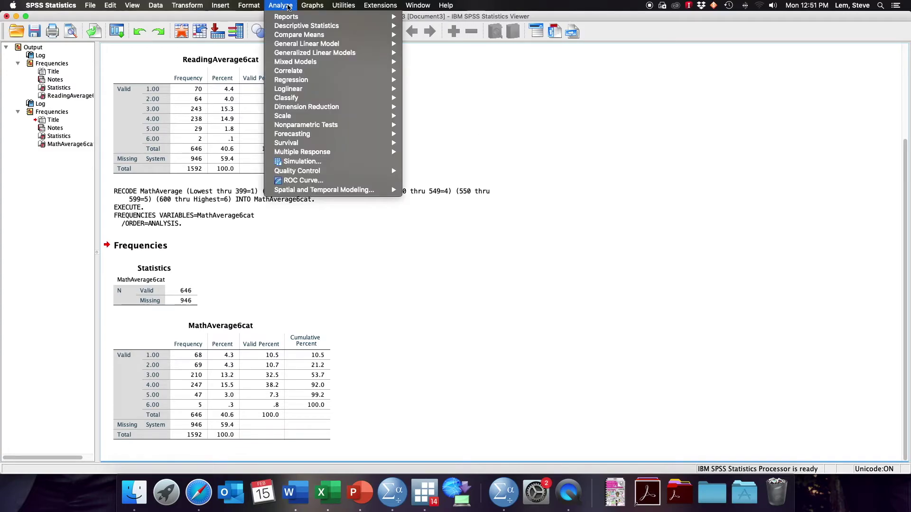
{"action": "mouse_move", "coordinate": [292, 27]}
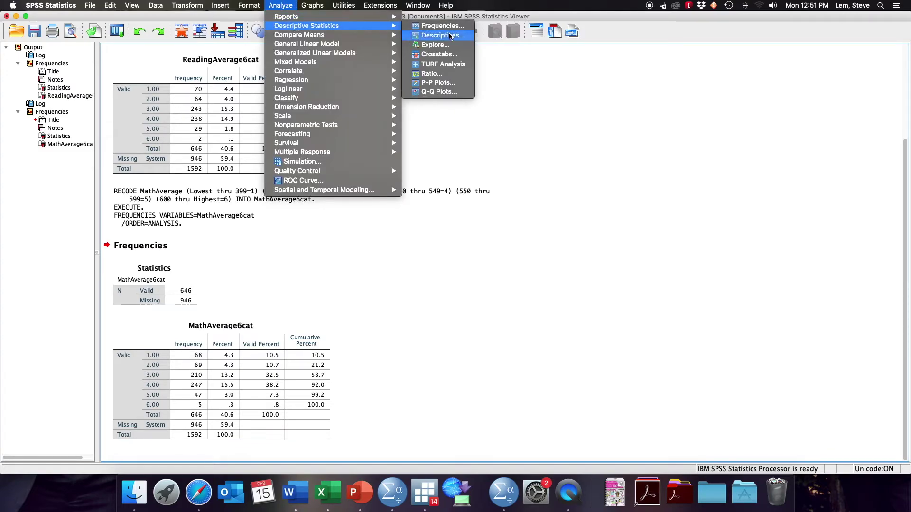
{"action": "left_click", "coordinate": [441, 55]}
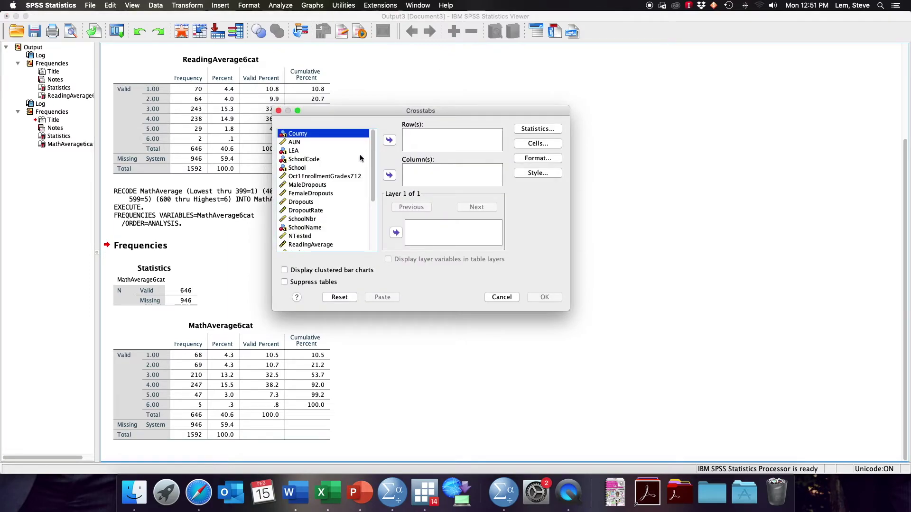
{"action": "scroll", "coordinate": [362, 201], "scroll_direction": "down", "scroll_amount": 5}
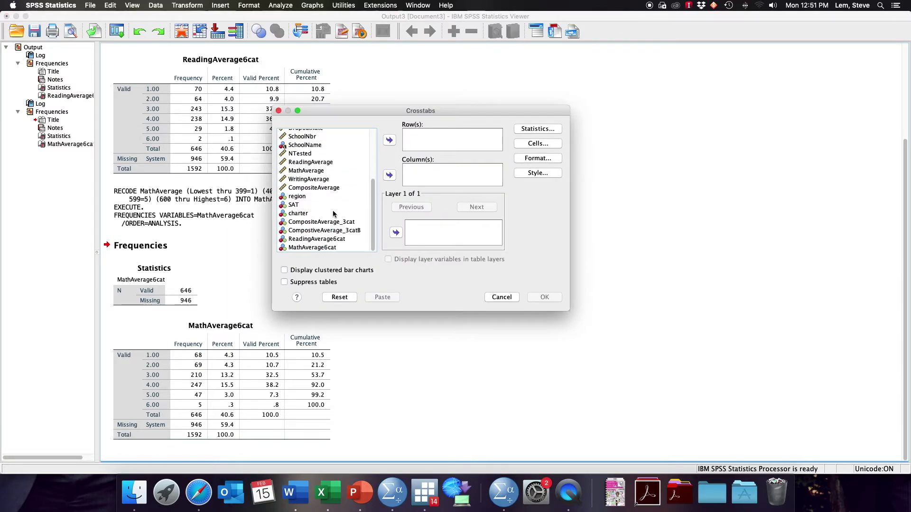
{"action": "left_click", "coordinate": [327, 240]}
{"action": "left_click", "coordinate": [389, 141]}
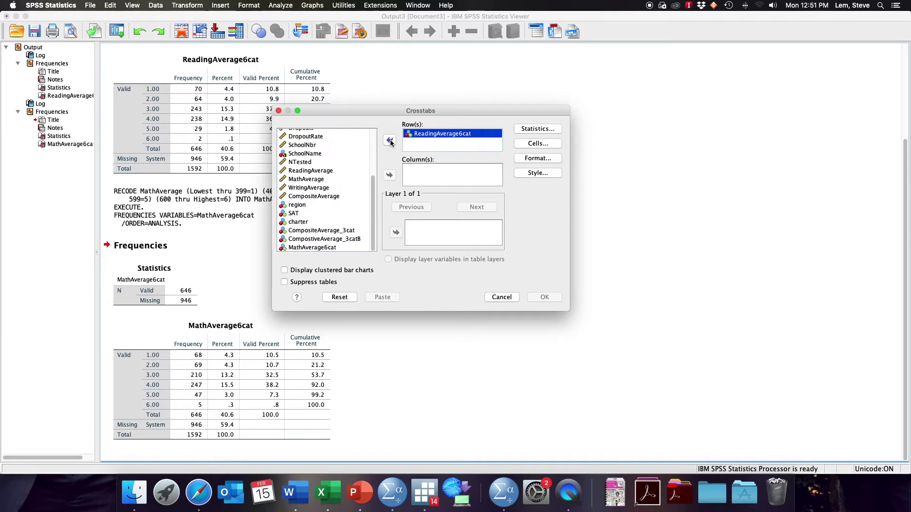
{"action": "left_click", "coordinate": [312, 248]}
{"action": "left_click", "coordinate": [390, 175]}
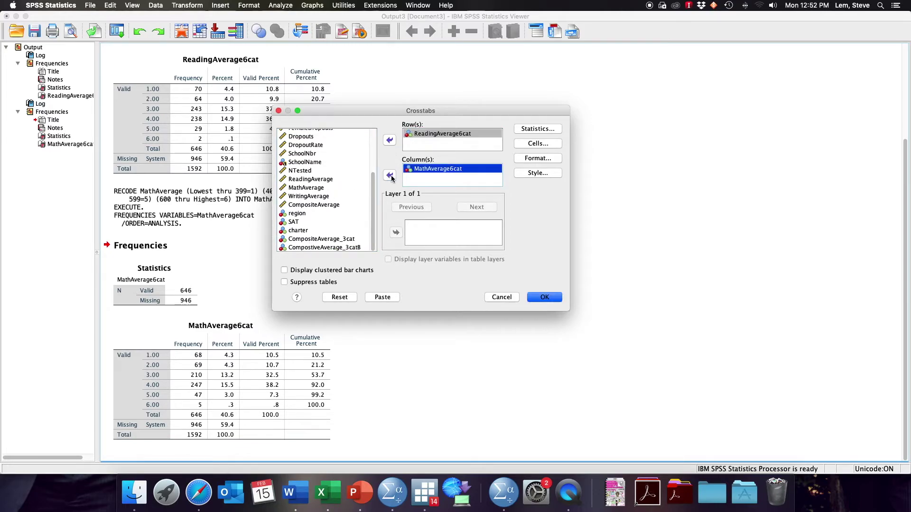
Step: Request the ordinal statistic Somers' d for the crosstab and run the analysis
{"action": "left_click", "coordinate": [538, 129]}
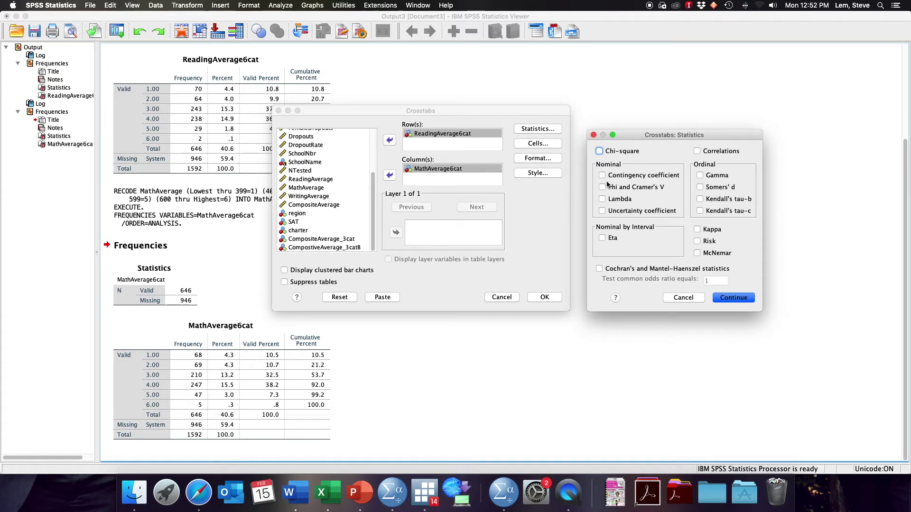
{"action": "left_click", "coordinate": [700, 187]}
{"action": "left_click", "coordinate": [731, 298]}
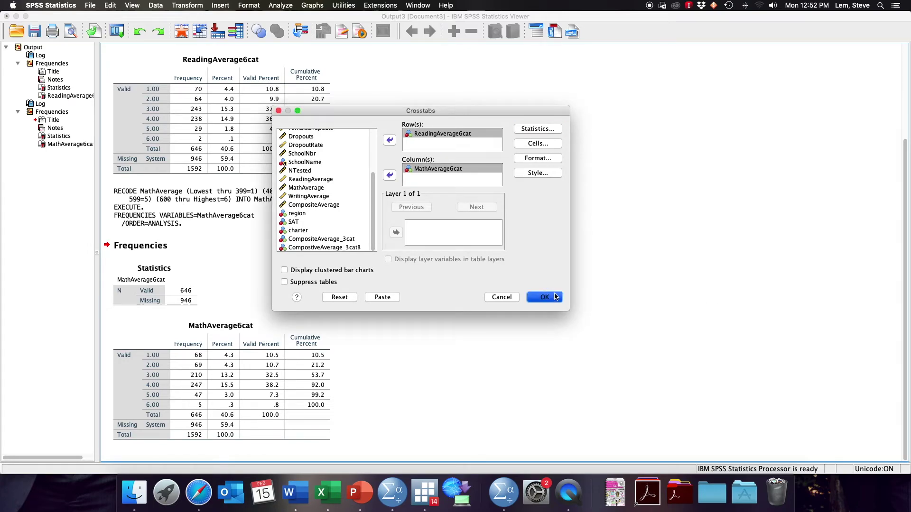
{"action": "left_click", "coordinate": [545, 297]}
Step: Examine the ReadingAverage6cat by MathAverage6cat crosstabulation and the Somers' d rows of the Directional Measures table
{"action": "left_click", "coordinate": [377, 272]}
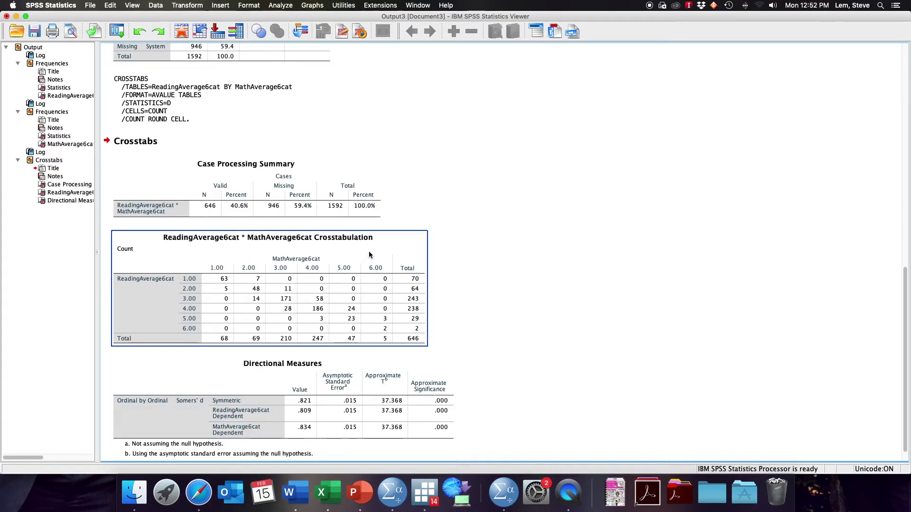
{"action": "left_click", "coordinate": [338, 380]}
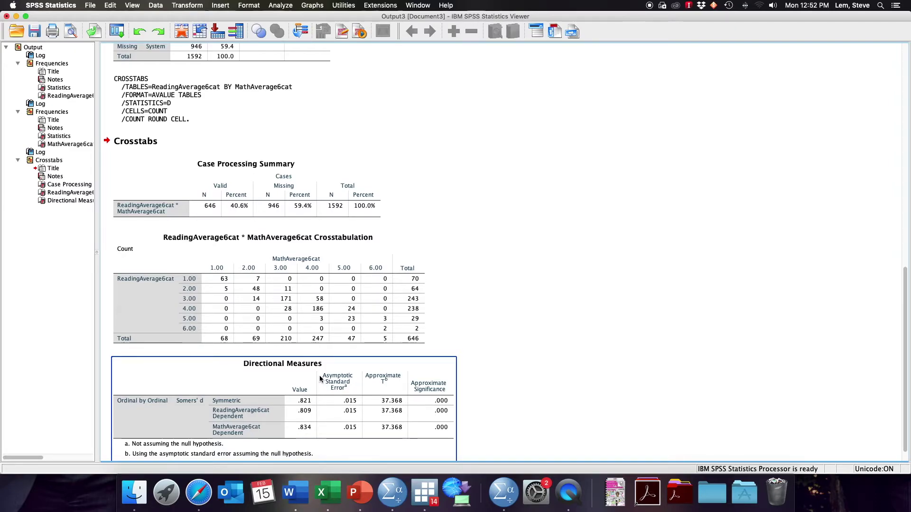
{"action": "left_click", "coordinate": [467, 396]}
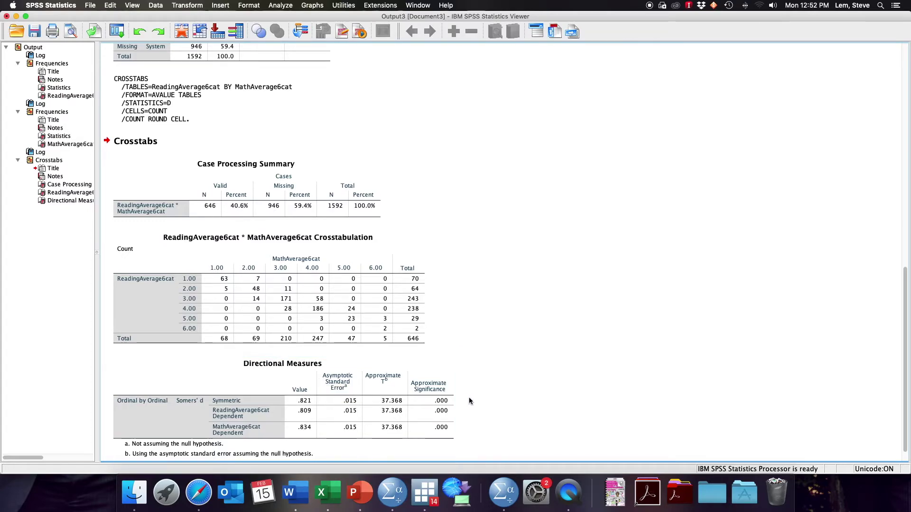
{"action": "left_click", "coordinate": [386, 396]}
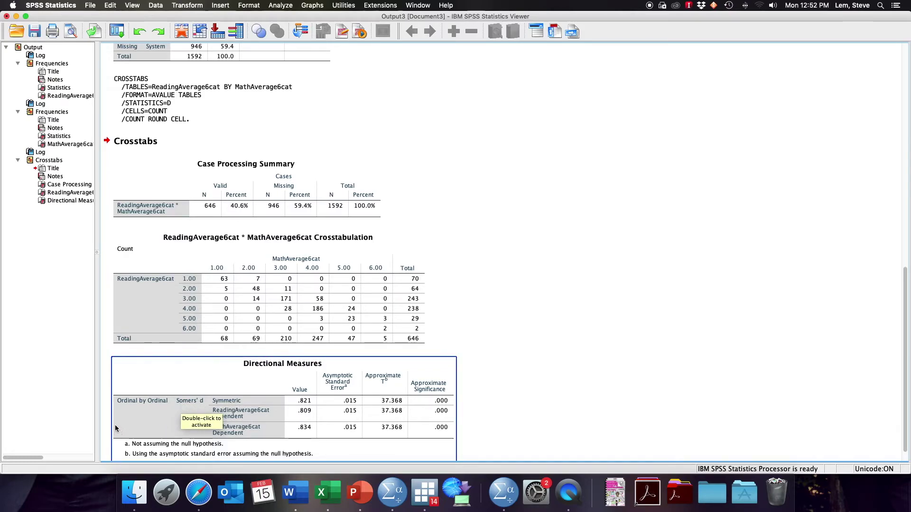
{"action": "left_click", "coordinate": [294, 341]}
{"action": "left_click", "coordinate": [557, 350]}
{"action": "left_click", "coordinate": [281, 407]}
{"action": "left_click", "coordinate": [537, 398]}
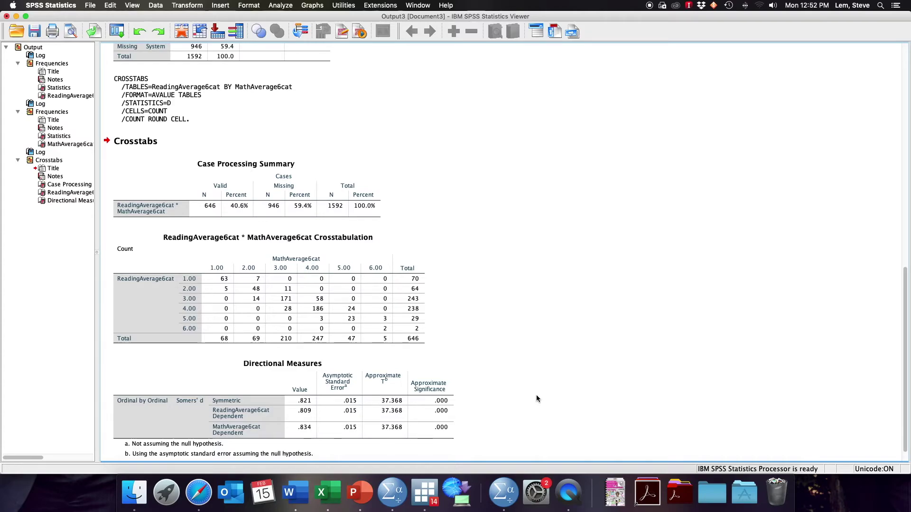
{"action": "left_click", "coordinate": [441, 377]}
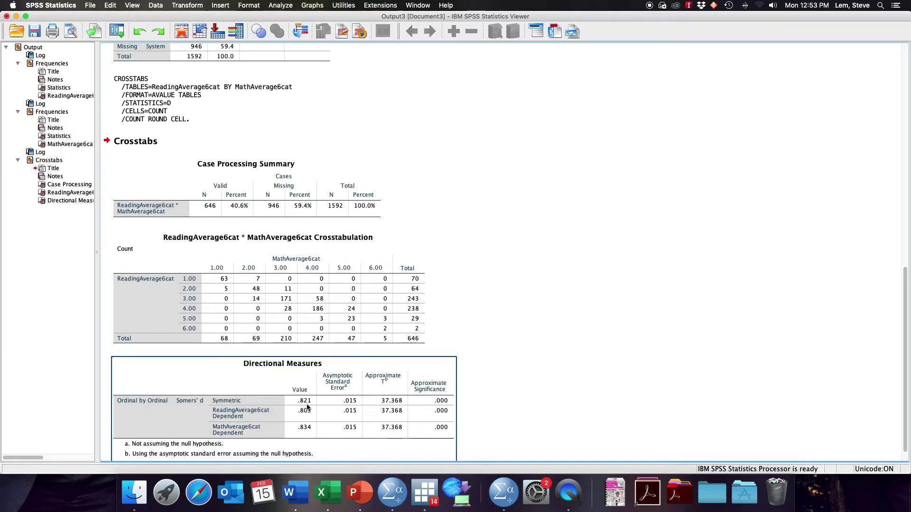
{"action": "left_click", "coordinate": [565, 412]}
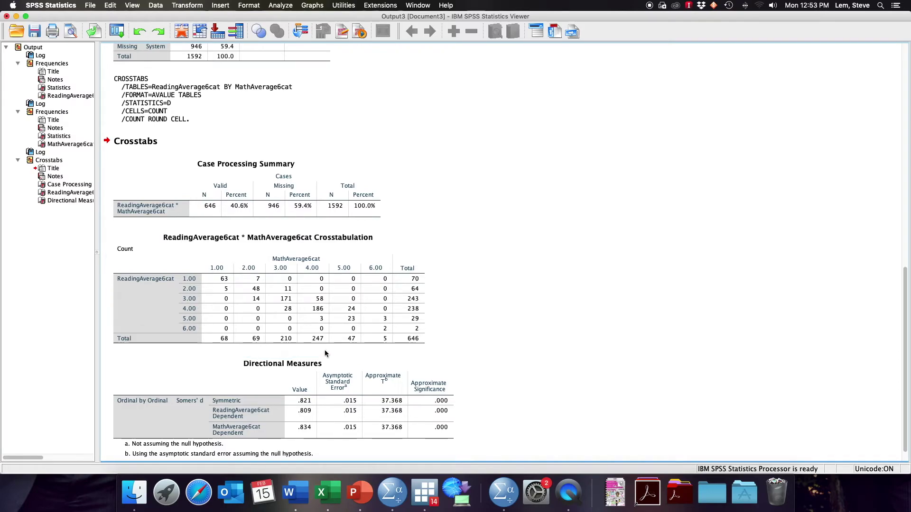
{"action": "left_click", "coordinate": [227, 300]}
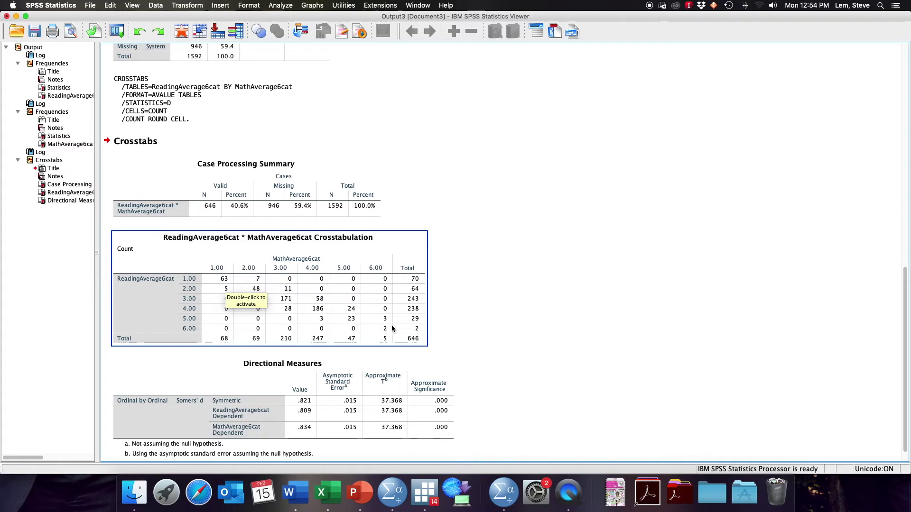
{"action": "scroll", "coordinate": [546, 327], "scroll_direction": "down", "scroll_amount": 2}
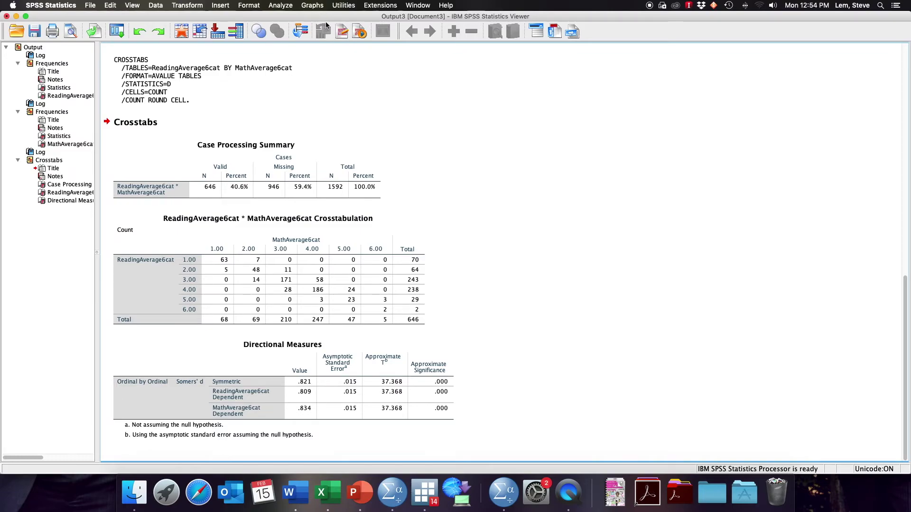
Step: Start a simple scatter plot in the Chart Builder, clearing the previous histogram setup
{"action": "left_click", "coordinate": [312, 5]}
{"action": "left_click", "coordinate": [323, 17]}
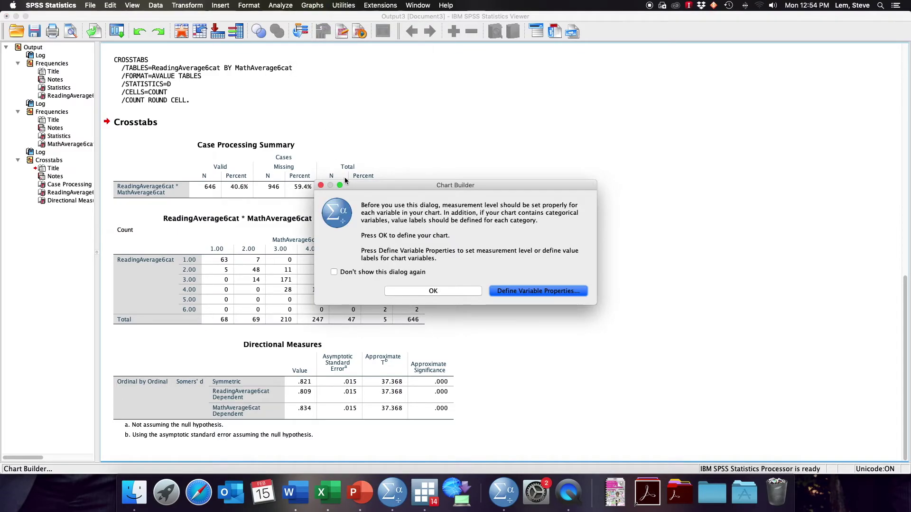
{"action": "left_click", "coordinate": [431, 291]}
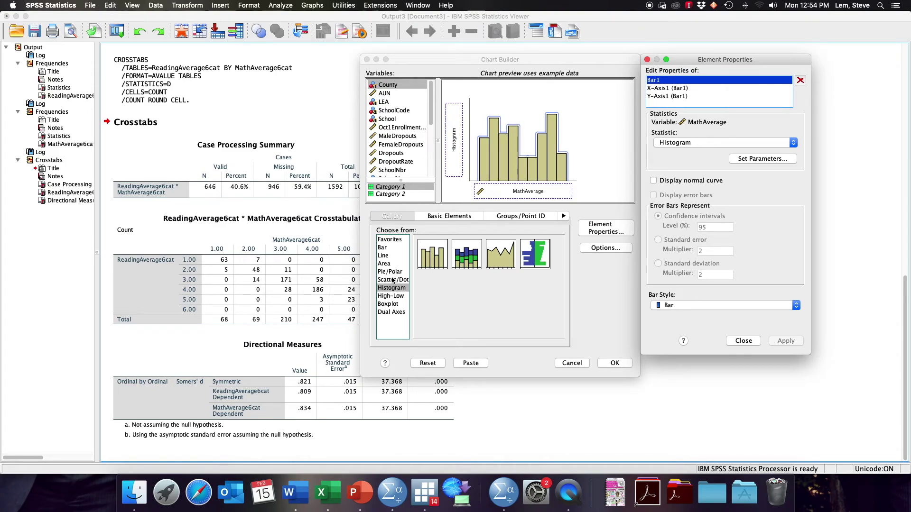
{"action": "left_click", "coordinate": [435, 363]}
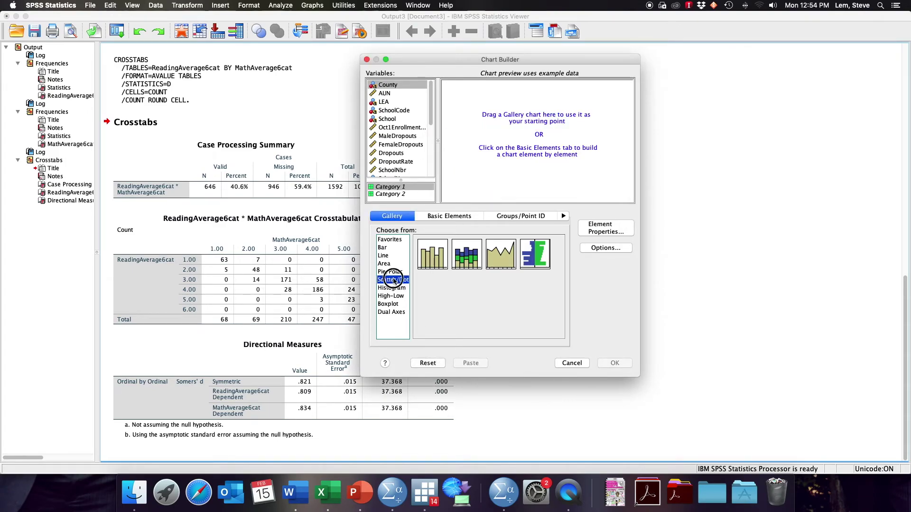
{"action": "left_click", "coordinate": [393, 280]}
{"action": "left_click_drag", "start_coordinate": [433, 263], "coordinate": [516, 155]}
Step: Assign ReadingAverage to the x-axis and MathAverage to the y-axis, and generate the scatter plot
{"action": "left_click_drag", "start_coordinate": [432, 114], "coordinate": [512, 190]}
{"action": "left_click_drag", "start_coordinate": [397, 146], "coordinate": [454, 146]}
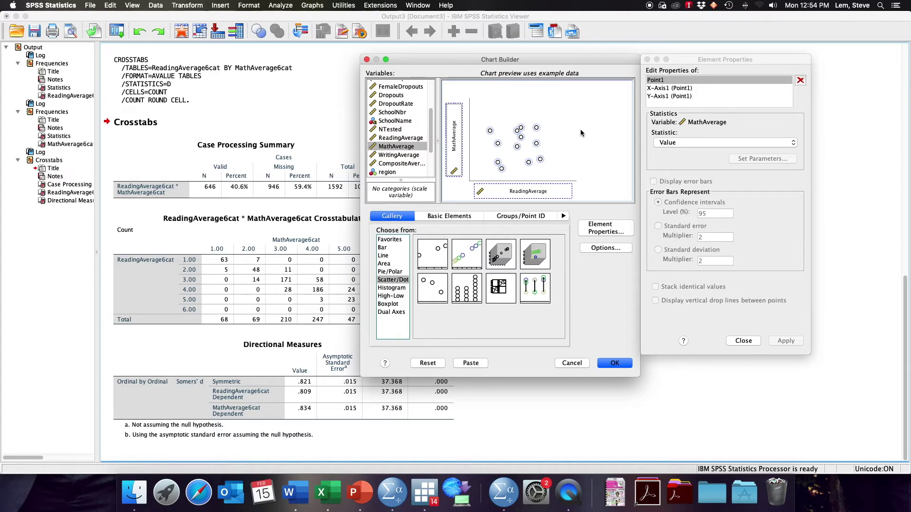
{"action": "left_click", "coordinate": [615, 364]}
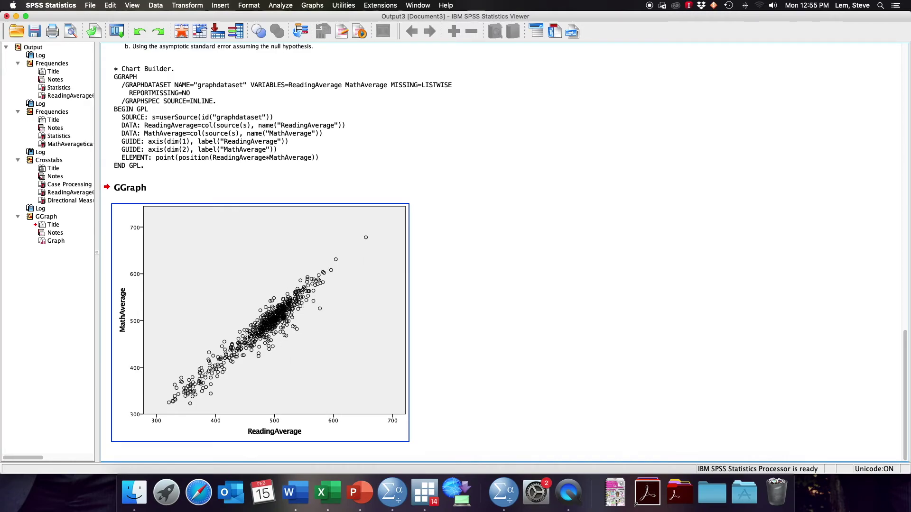
{"action": "left_click", "coordinate": [508, 257]}
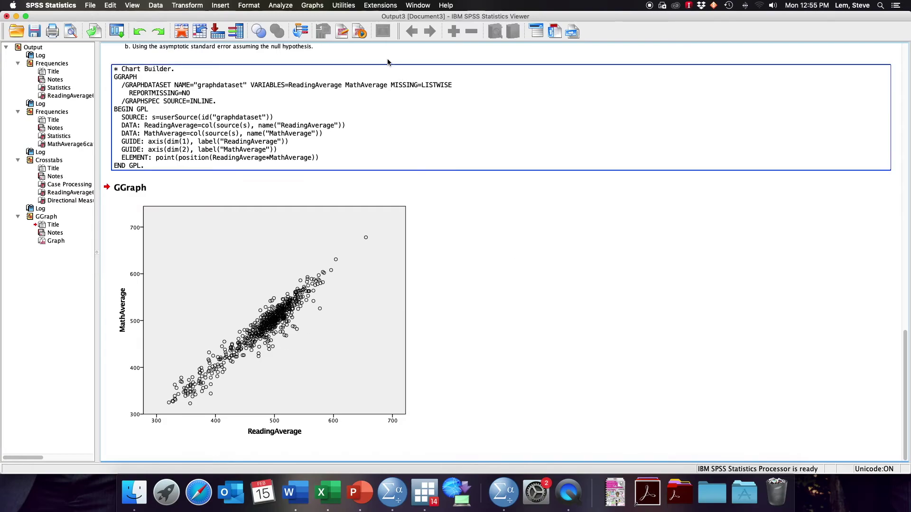
Step: Run a two-tailed bivariate Pearson correlation between ReadingAverage and MathAverage
{"action": "left_click", "coordinate": [287, 5]}
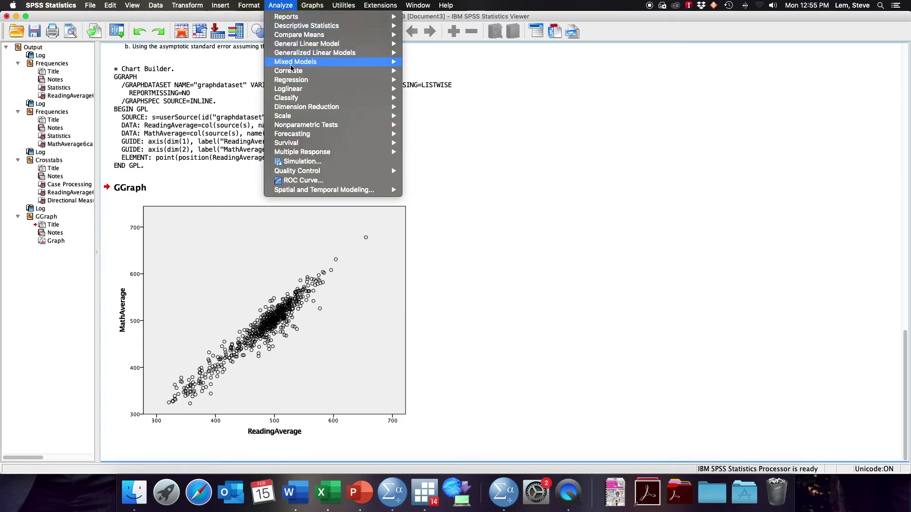
{"action": "mouse_move", "coordinate": [291, 68]}
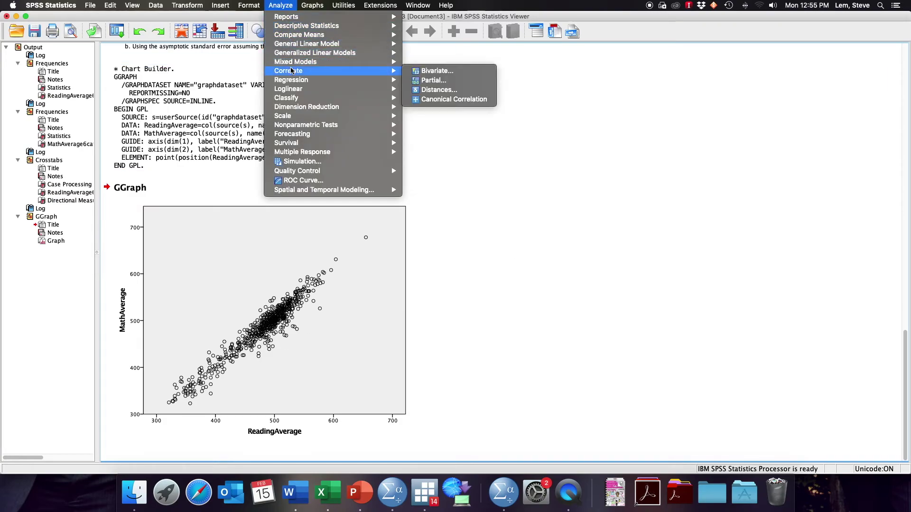
{"action": "left_click", "coordinate": [441, 74]}
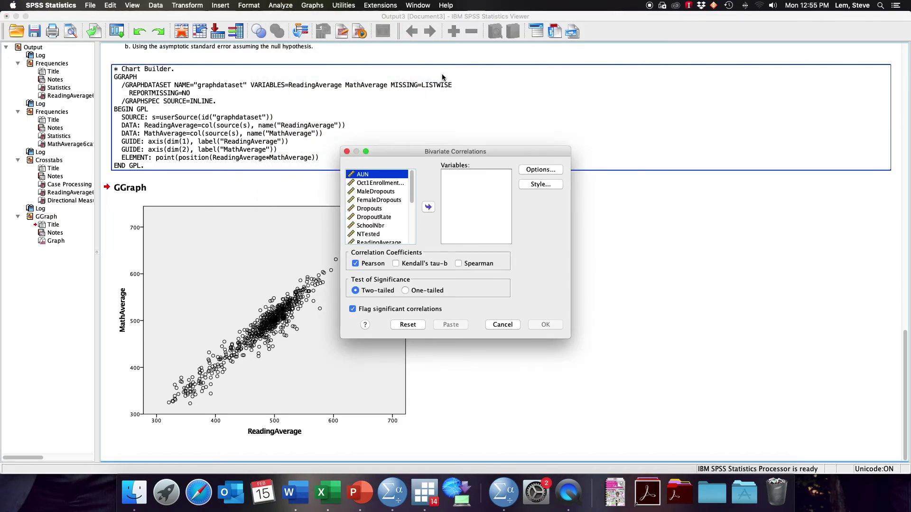
{"action": "left_click_drag", "start_coordinate": [409, 176], "coordinate": [411, 209]}
{"action": "left_click", "coordinate": [379, 175]}
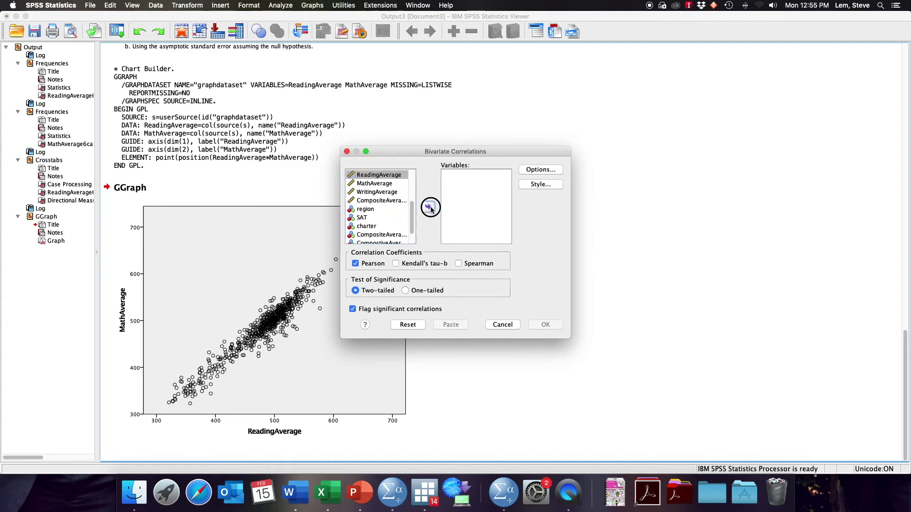
{"action": "left_click", "coordinate": [428, 206]}
{"action": "left_click", "coordinate": [384, 176]}
{"action": "left_click", "coordinate": [425, 207]}
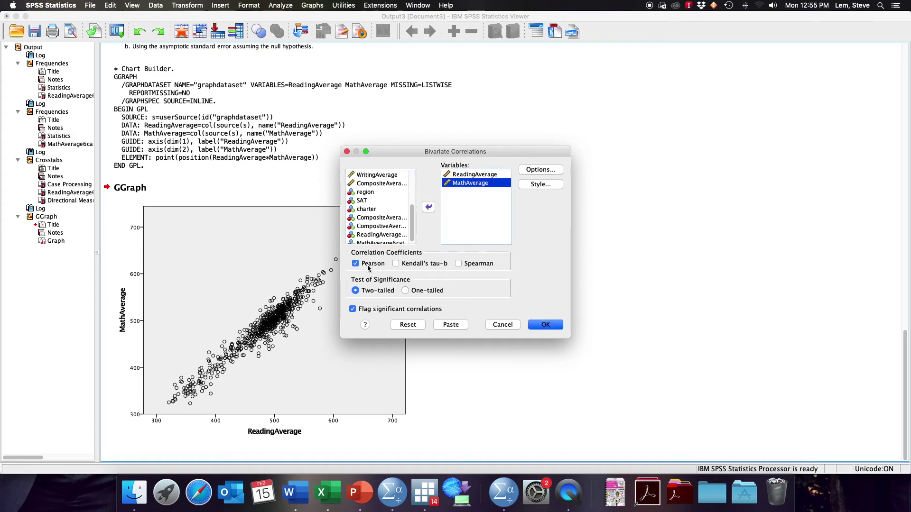
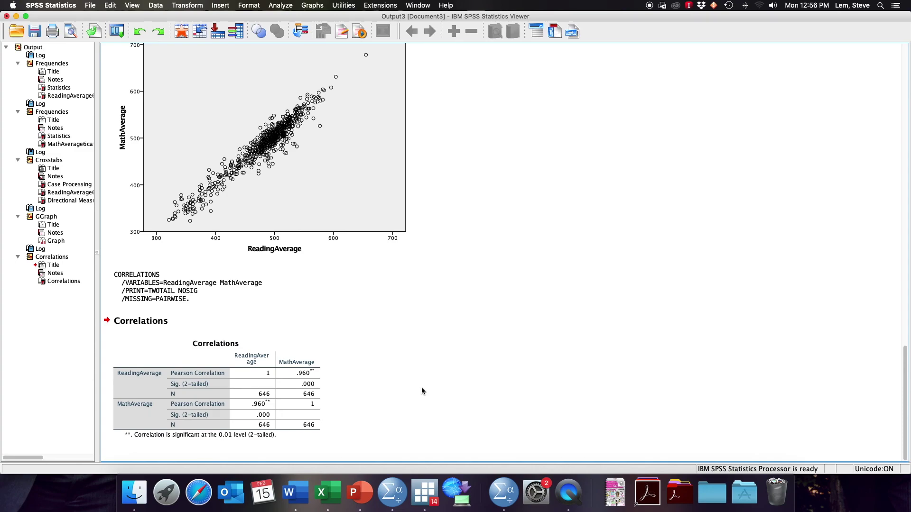
{"action": "left_click", "coordinate": [308, 382]}
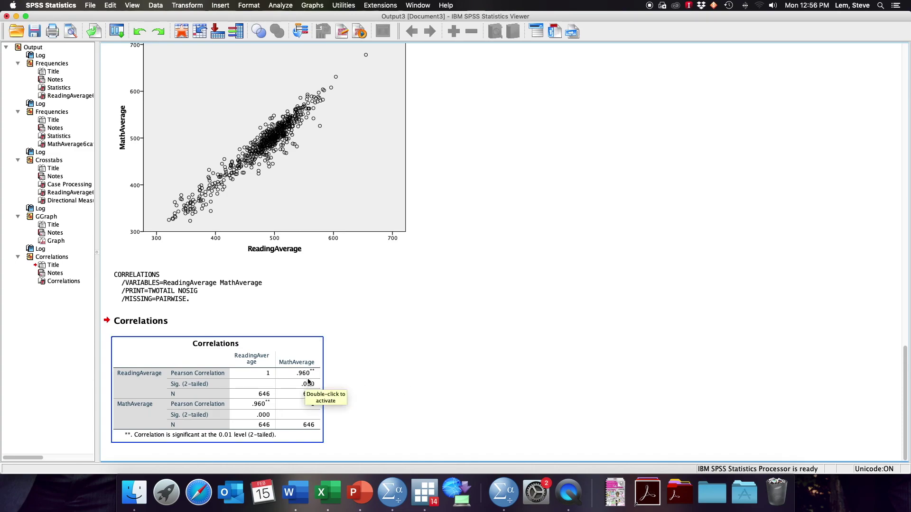
{"action": "left_click", "coordinate": [221, 136]}
{"action": "left_click", "coordinate": [424, 374]}
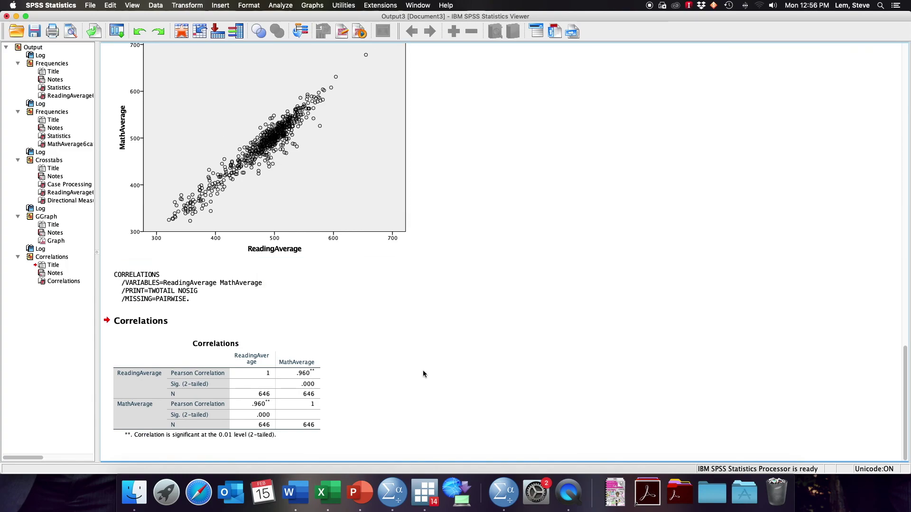